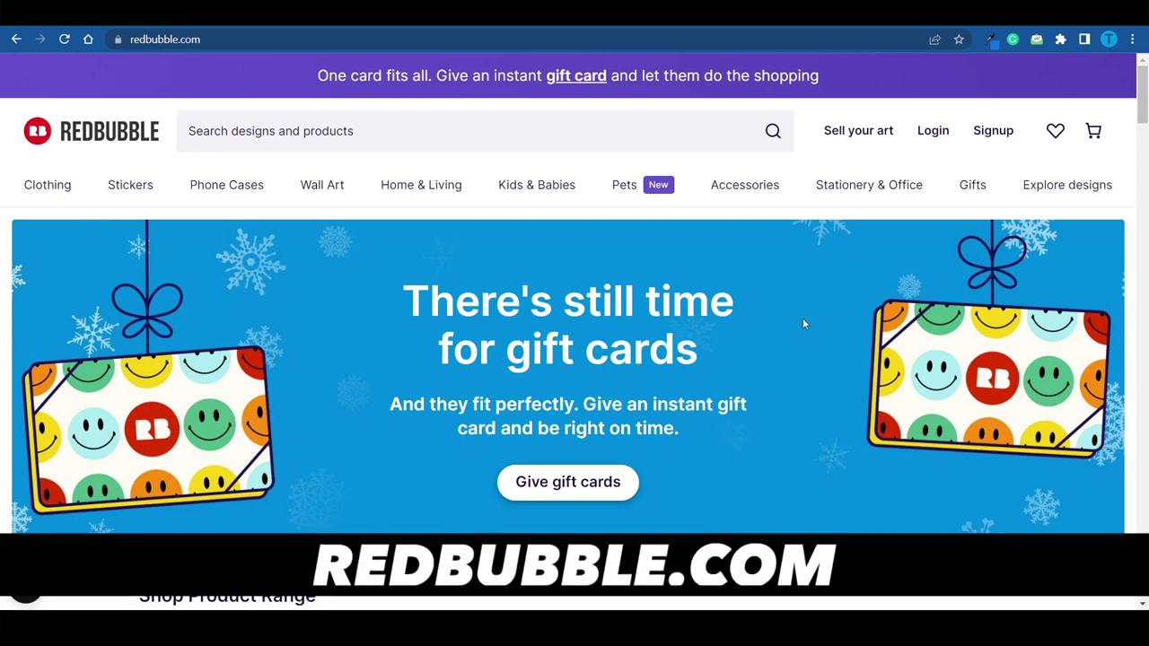
Step: Open the artist signup form from Redbubble's page about selling art
{"action": "scroll", "coordinate": [802, 318], "scroll_direction": "down", "scroll_amount": 5}
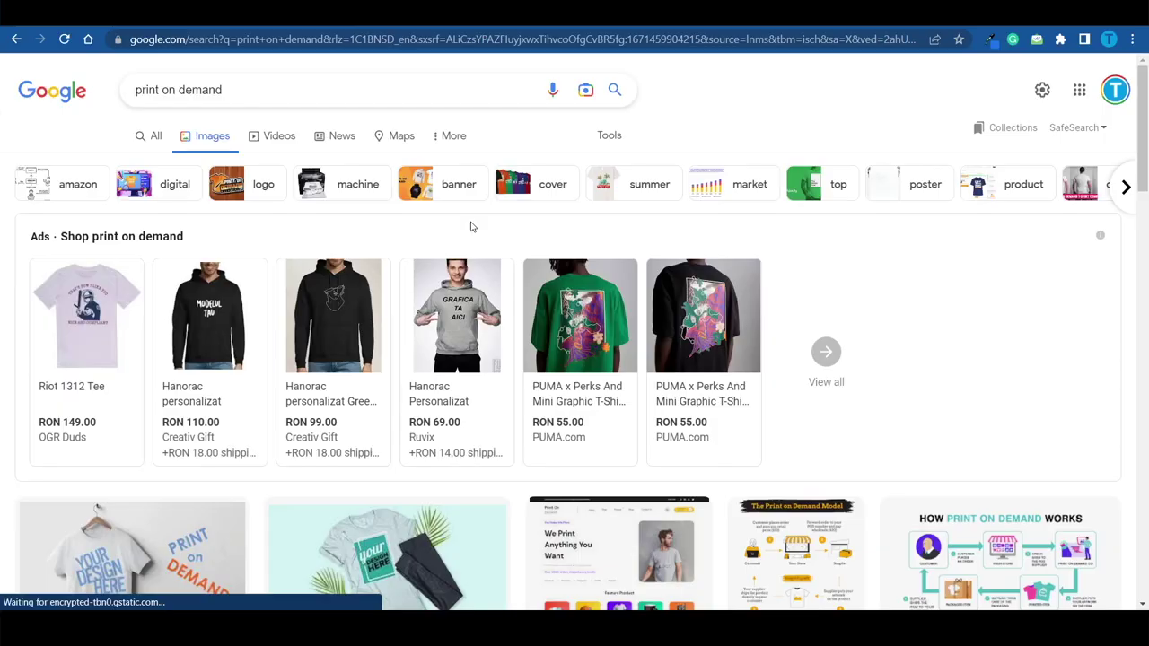
{"action": "scroll", "coordinate": [469, 226], "scroll_direction": "down", "scroll_amount": 3}
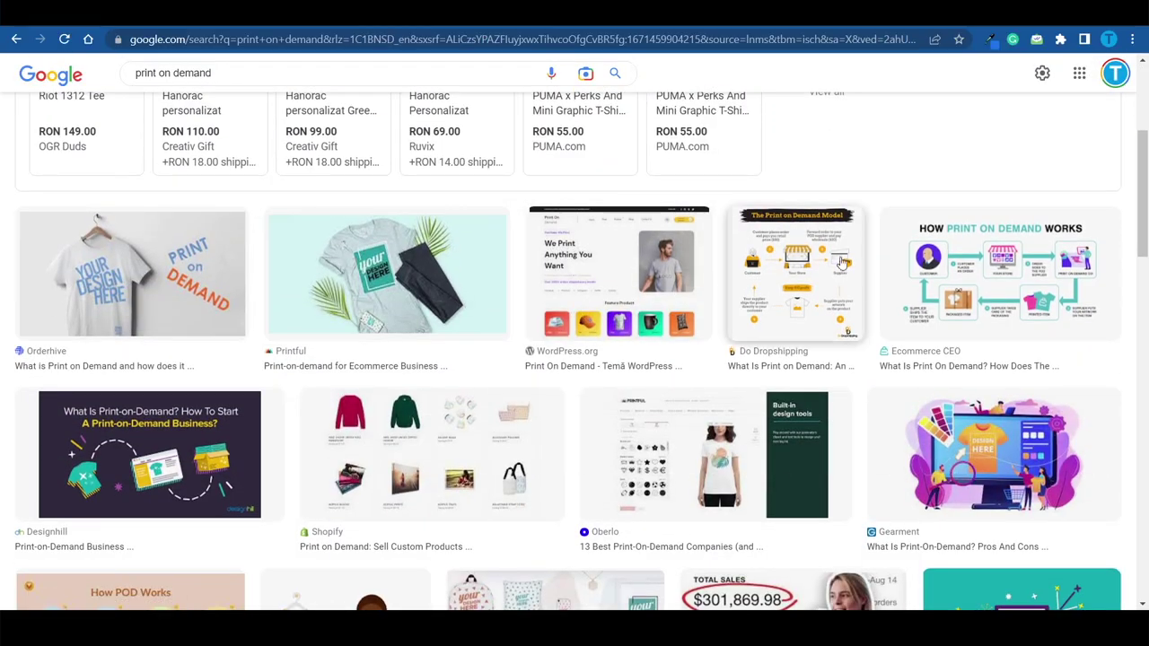
{"action": "scroll", "coordinate": [864, 286], "scroll_direction": "down", "scroll_amount": 1}
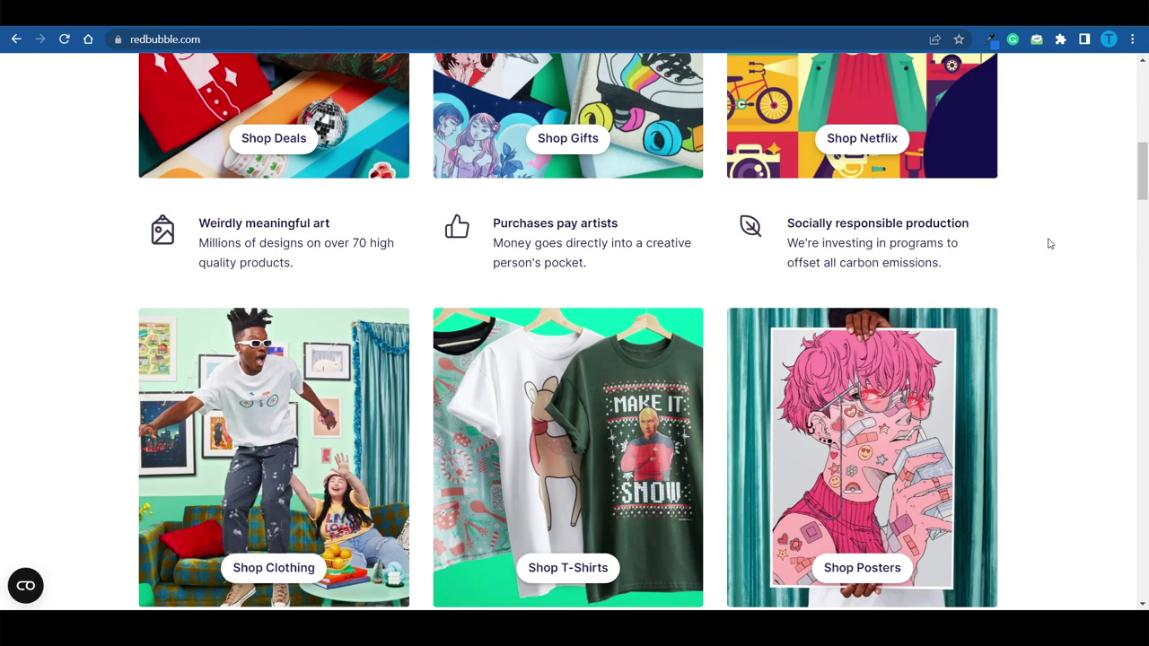
{"action": "scroll", "coordinate": [1049, 243], "scroll_direction": "up", "scroll_amount": 7}
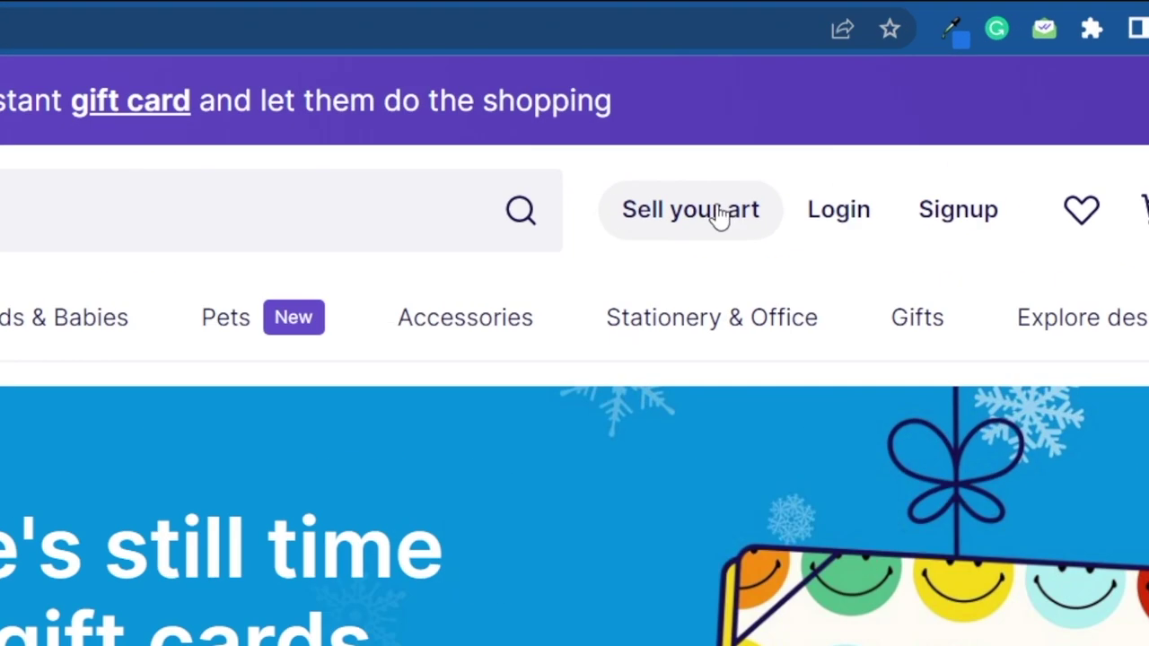
{"action": "left_click", "coordinate": [872, 133]}
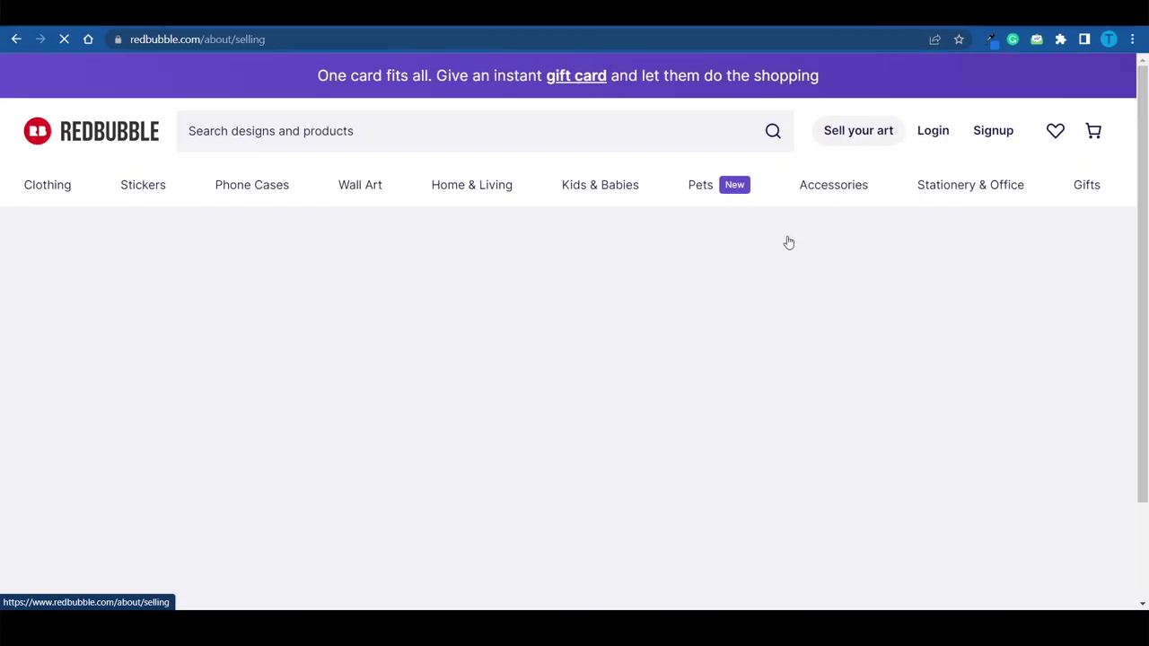
{"action": "scroll", "coordinate": [864, 295], "scroll_direction": "down", "scroll_amount": 2}
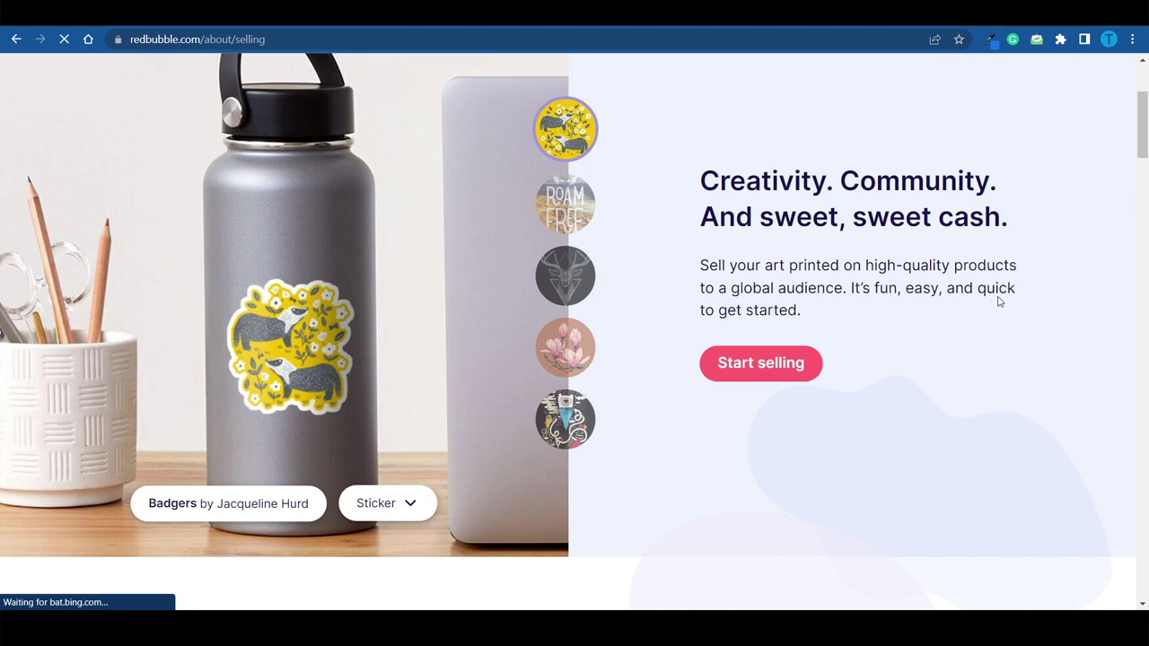
{"action": "left_click", "coordinate": [759, 363]}
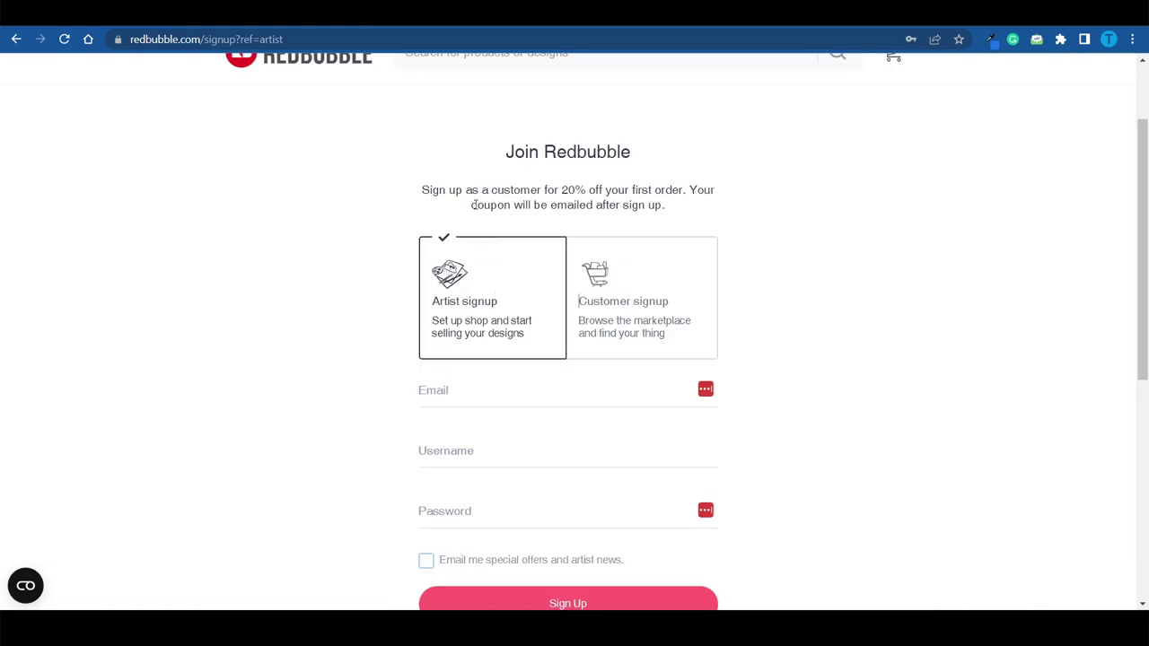
{"action": "scroll", "coordinate": [484, 375], "scroll_direction": "down", "scroll_amount": 2}
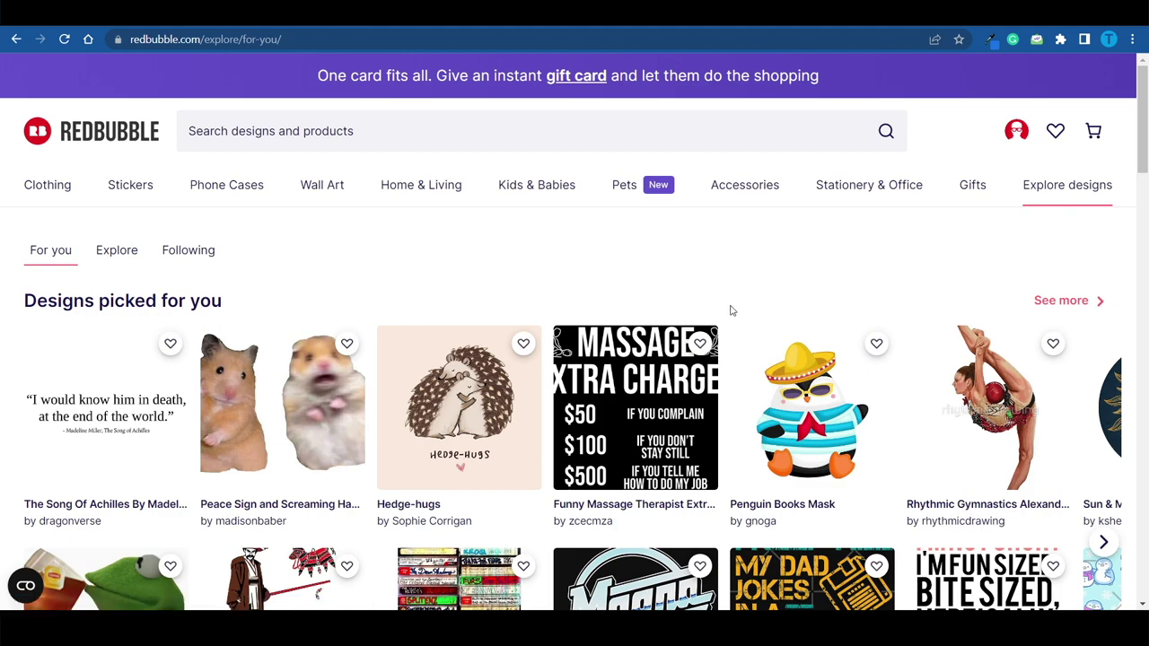
Step: Open the seller dashboard from the account options and start adding designs to the shop
{"action": "scroll", "coordinate": [731, 310], "scroll_direction": "down", "scroll_amount": 3}
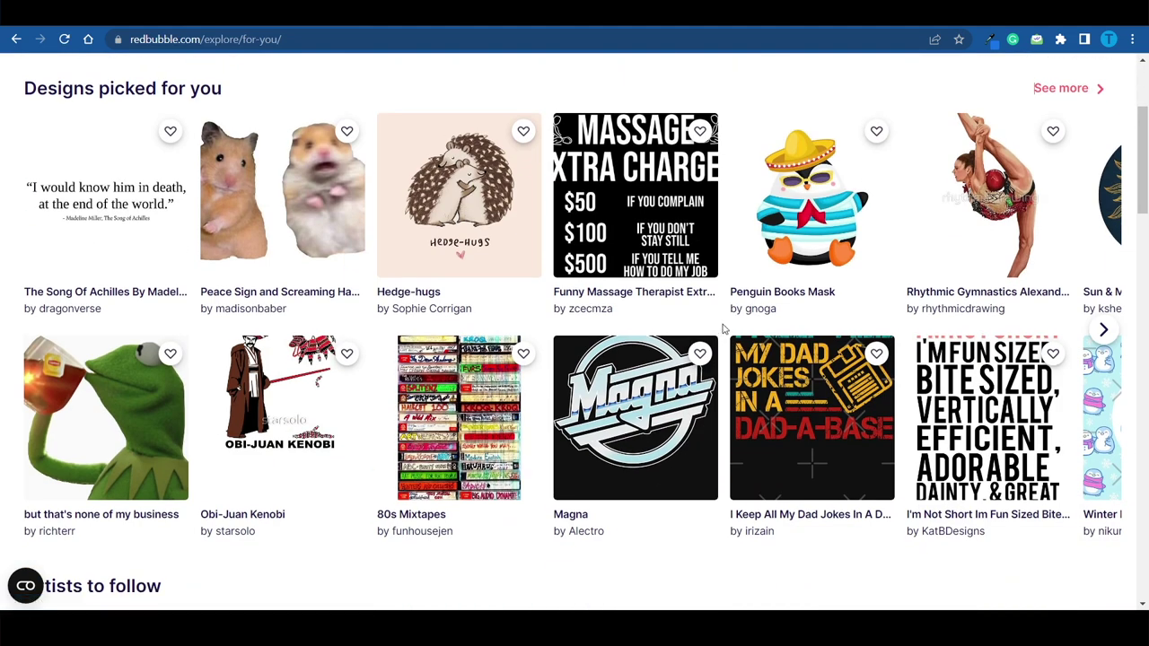
{"action": "scroll", "coordinate": [724, 329], "scroll_direction": "down", "scroll_amount": 3}
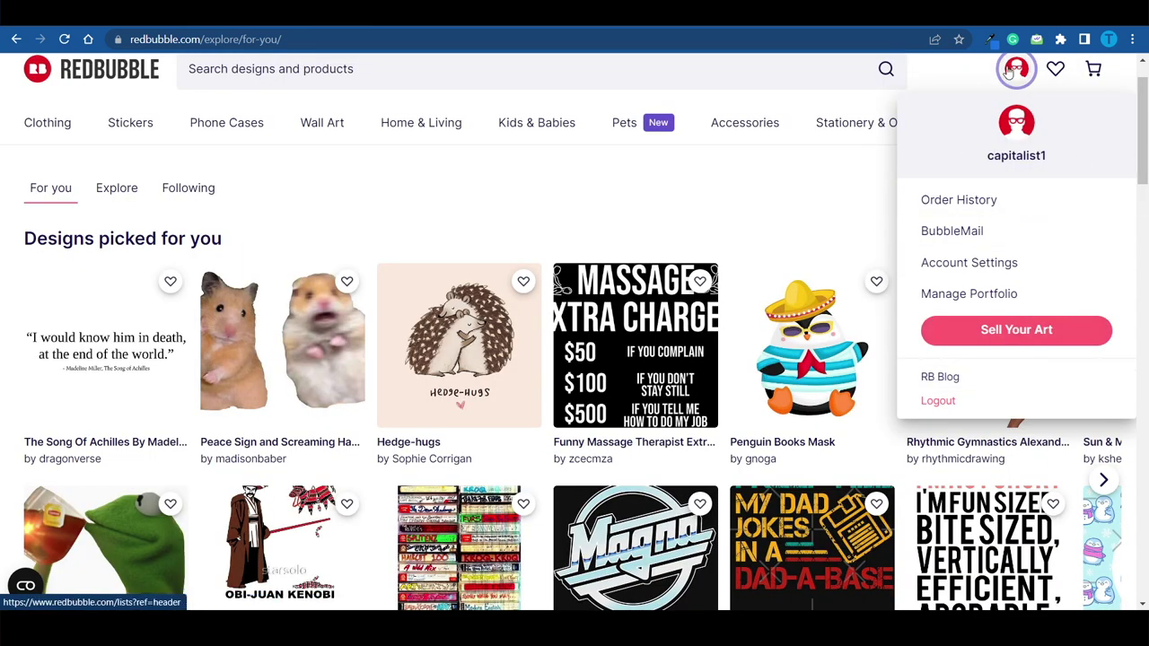
{"action": "left_click", "coordinate": [1013, 337]}
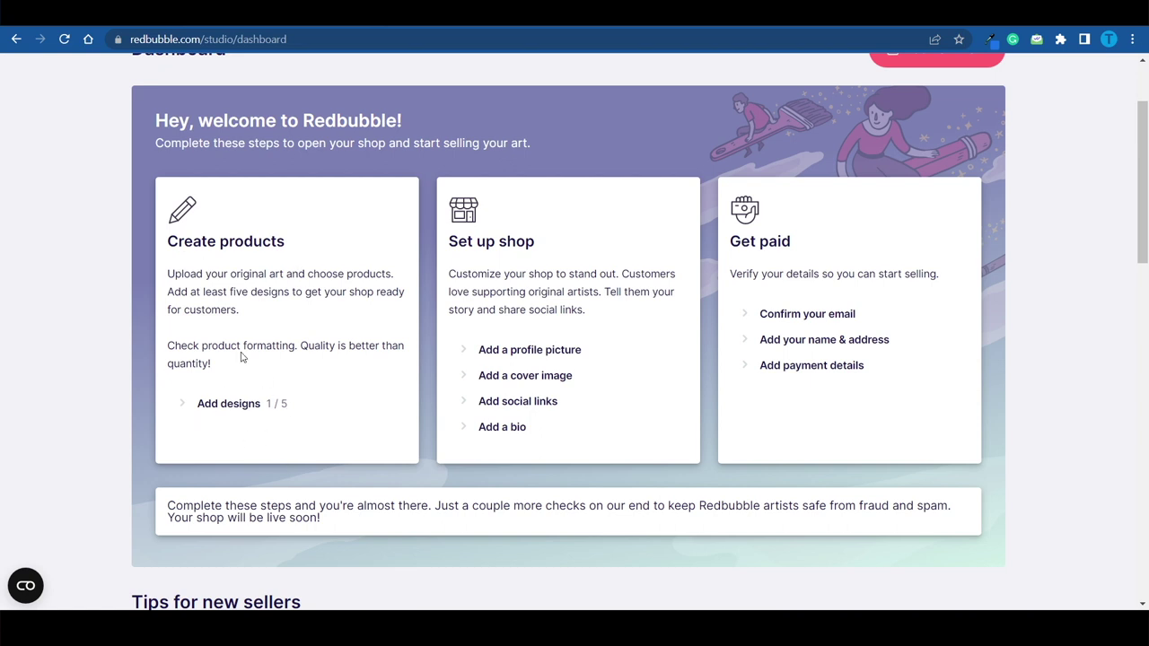
{"action": "left_click", "coordinate": [231, 404]}
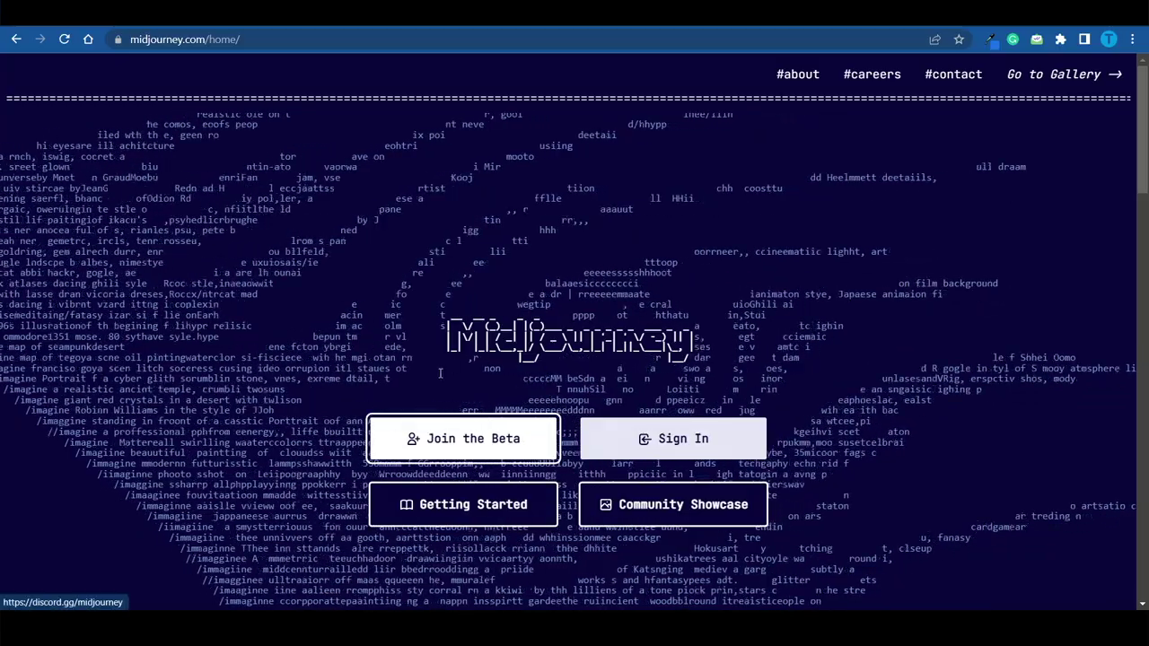
Step: Join the Midjourney beta and accept the invitation to its Discord server
{"action": "left_click", "coordinate": [477, 429]}
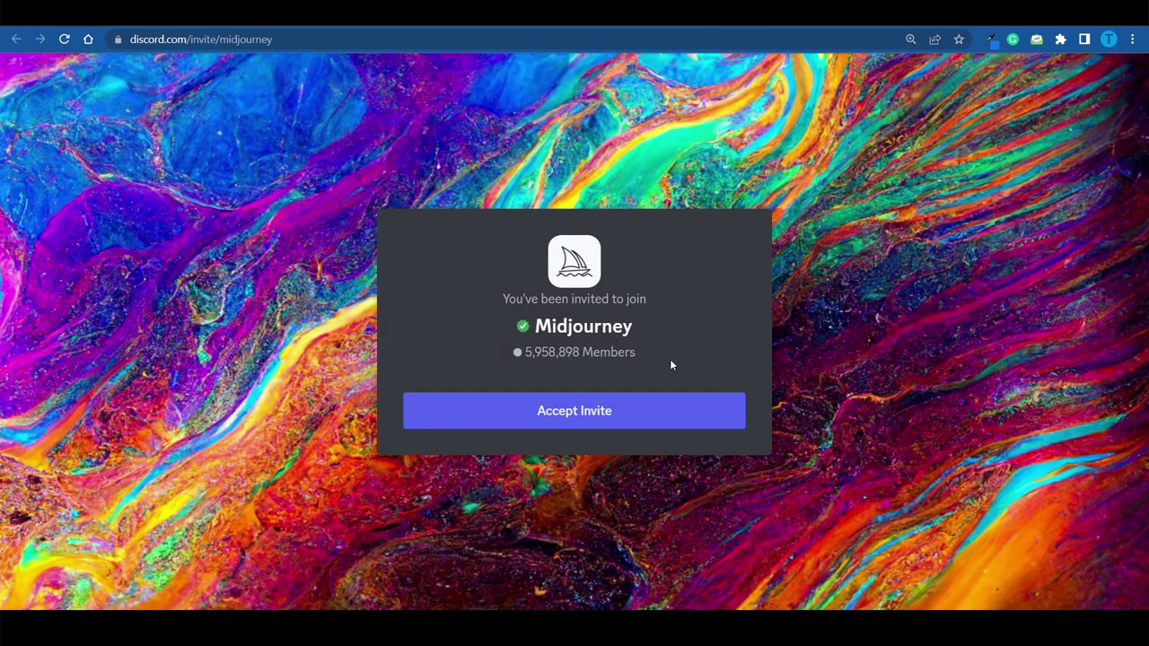
{"action": "left_click", "coordinate": [550, 411]}
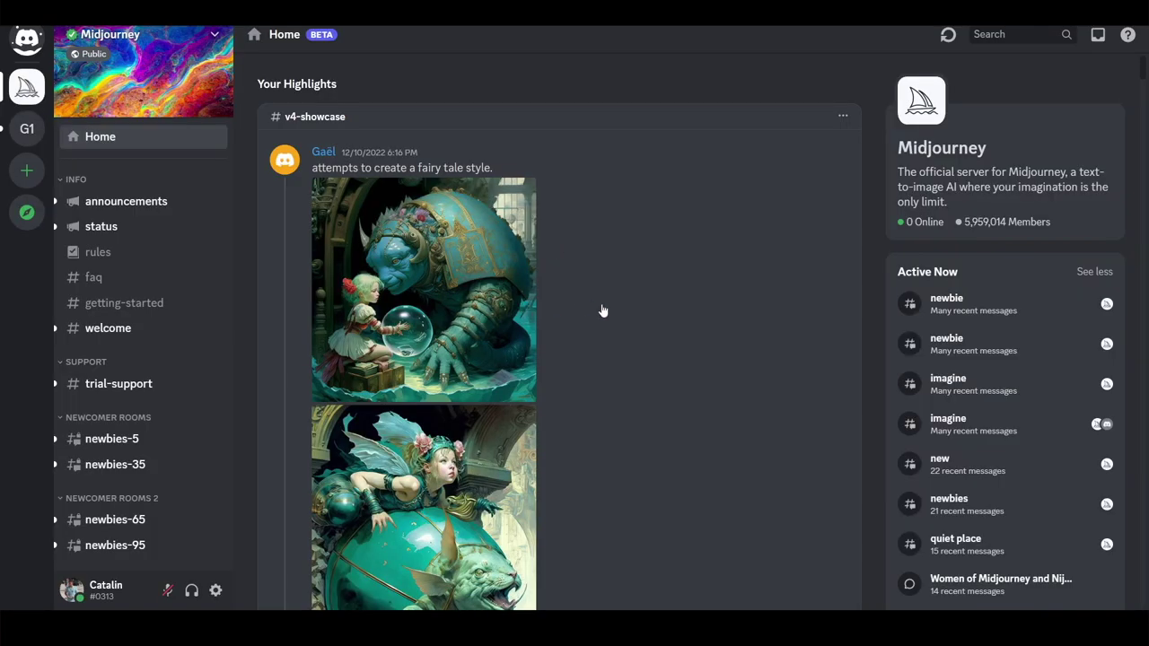
Step: Examine the fairy tale style images in the v4-showcase highlights, viewing the first one enlarged
{"action": "left_click", "coordinate": [501, 301]}
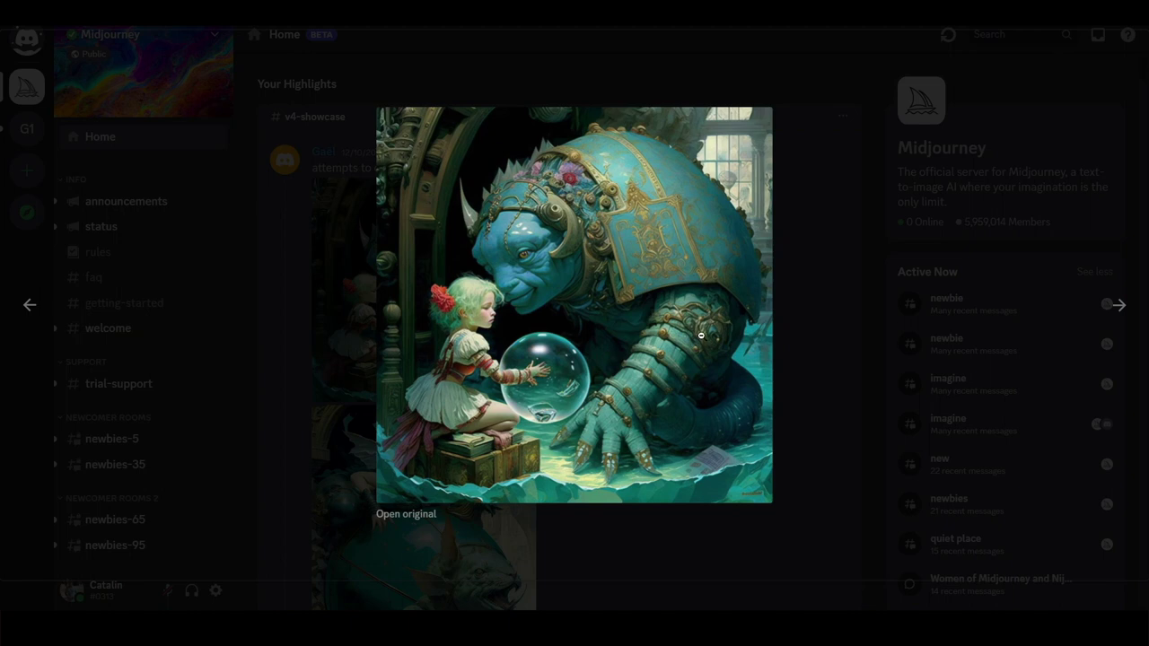
{"action": "left_click", "coordinate": [834, 326]}
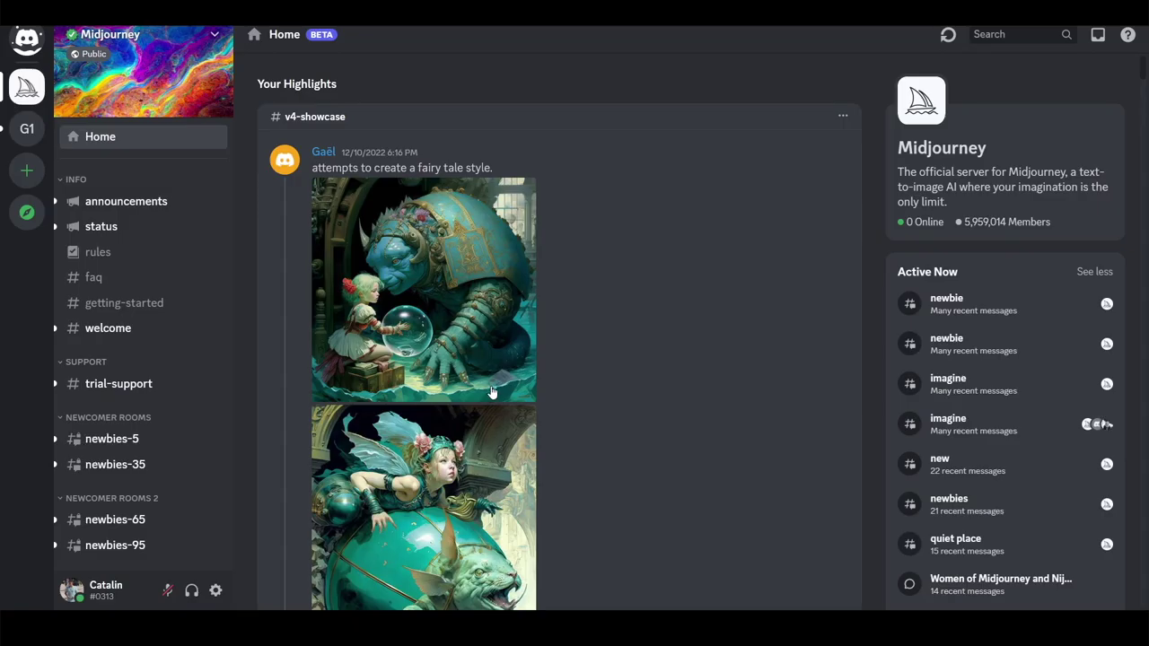
{"action": "scroll", "coordinate": [492, 392], "scroll_direction": "down", "scroll_amount": 3}
{"action": "scroll", "coordinate": [492, 392], "scroll_direction": "down", "scroll_amount": 5}
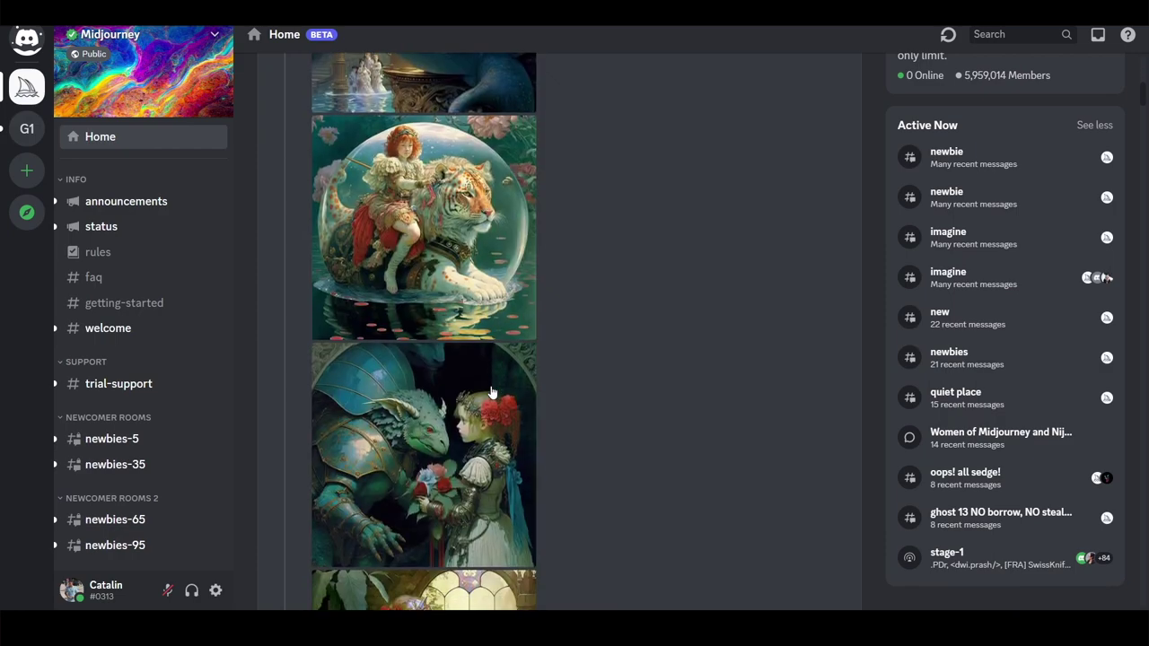
{"action": "scroll", "coordinate": [492, 392], "scroll_direction": "down", "scroll_amount": 5}
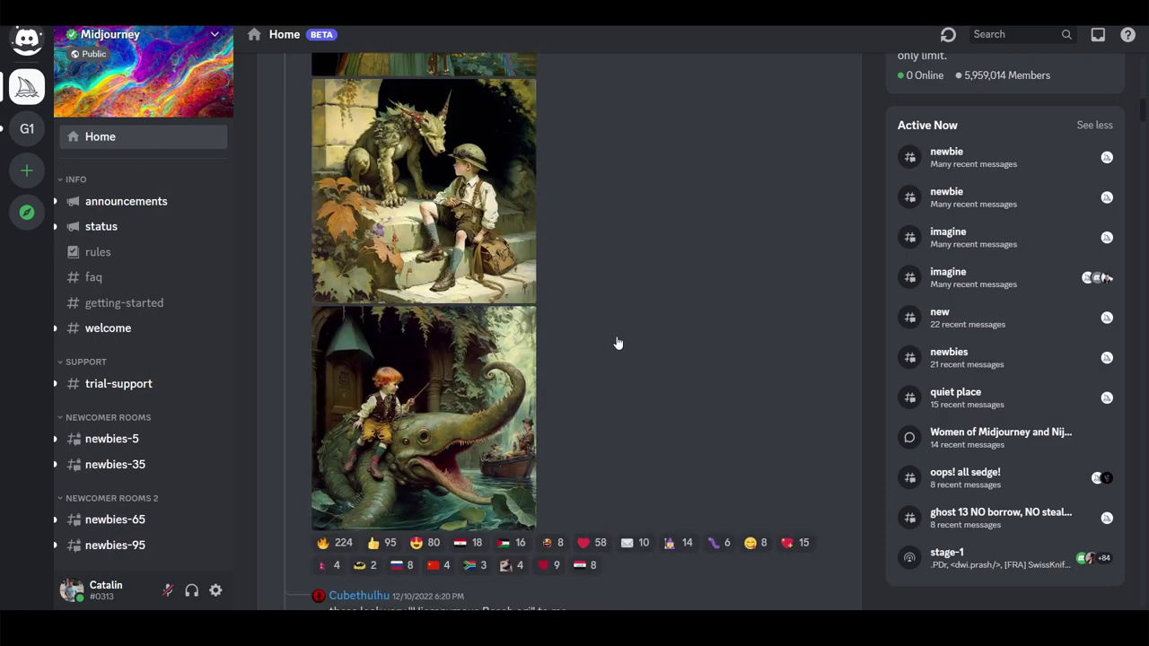
{"action": "left_click", "coordinate": [528, 383]}
{"action": "scroll", "coordinate": [346, 217], "scroll_direction": "down", "scroll_amount": 5}
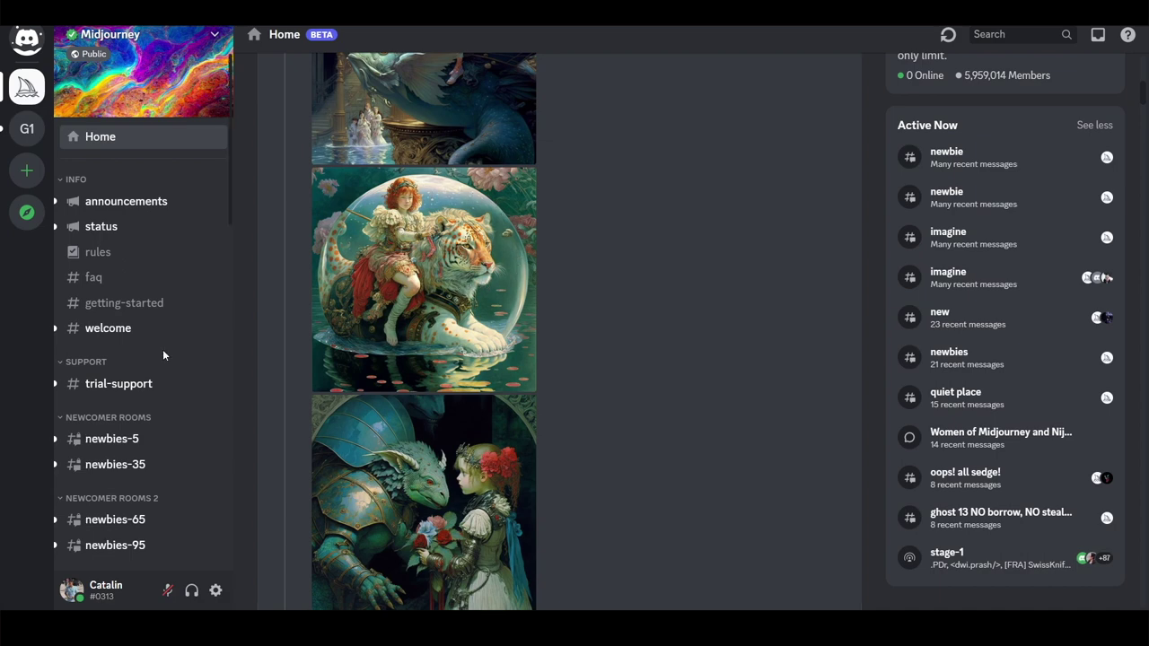
Step: Look through the server's channel list and the v4-showcase highlight images of the "Slaying the one that slithers" post
{"action": "scroll", "coordinate": [163, 355], "scroll_direction": "down", "scroll_amount": 5}
{"action": "scroll", "coordinate": [632, 284], "scroll_direction": "down", "scroll_amount": 10}
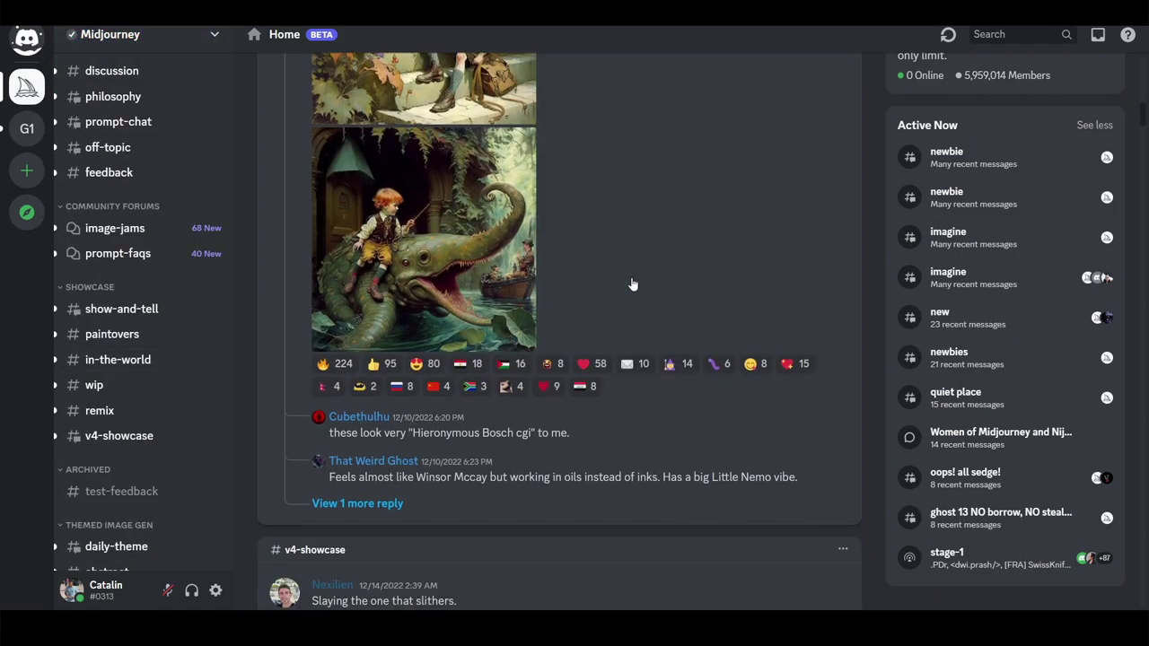
{"action": "scroll", "coordinate": [632, 283], "scroll_direction": "up", "scroll_amount": 5}
{"action": "scroll", "coordinate": [632, 283], "scroll_direction": "down", "scroll_amount": 8}
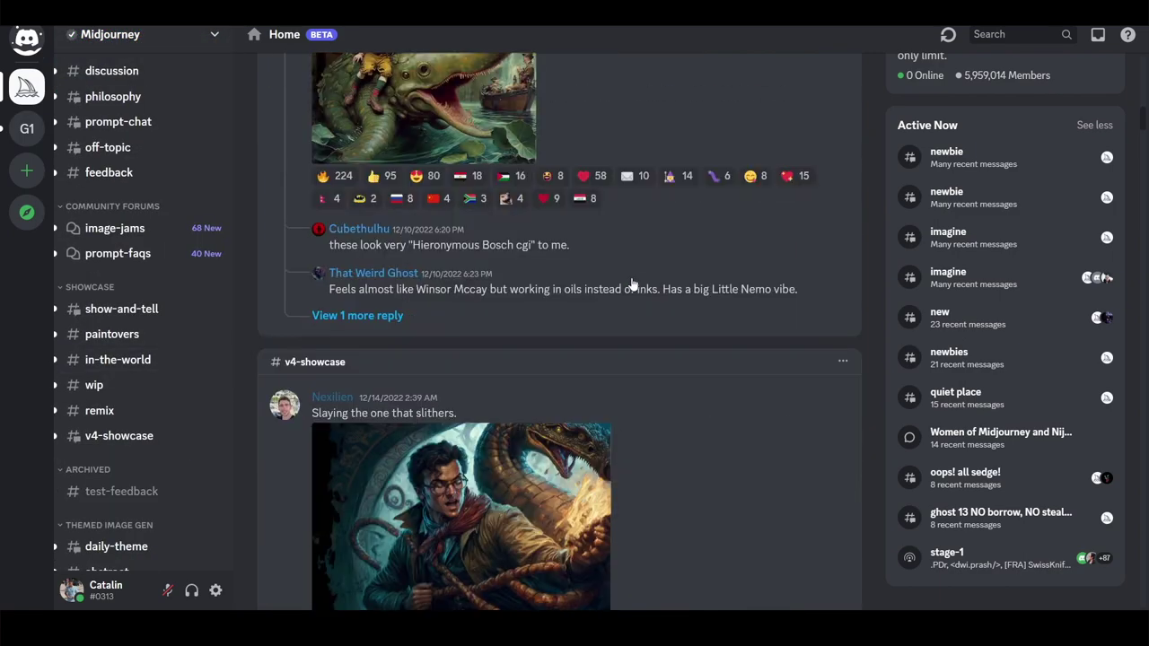
{"action": "scroll", "coordinate": [632, 284], "scroll_direction": "down", "scroll_amount": 10}
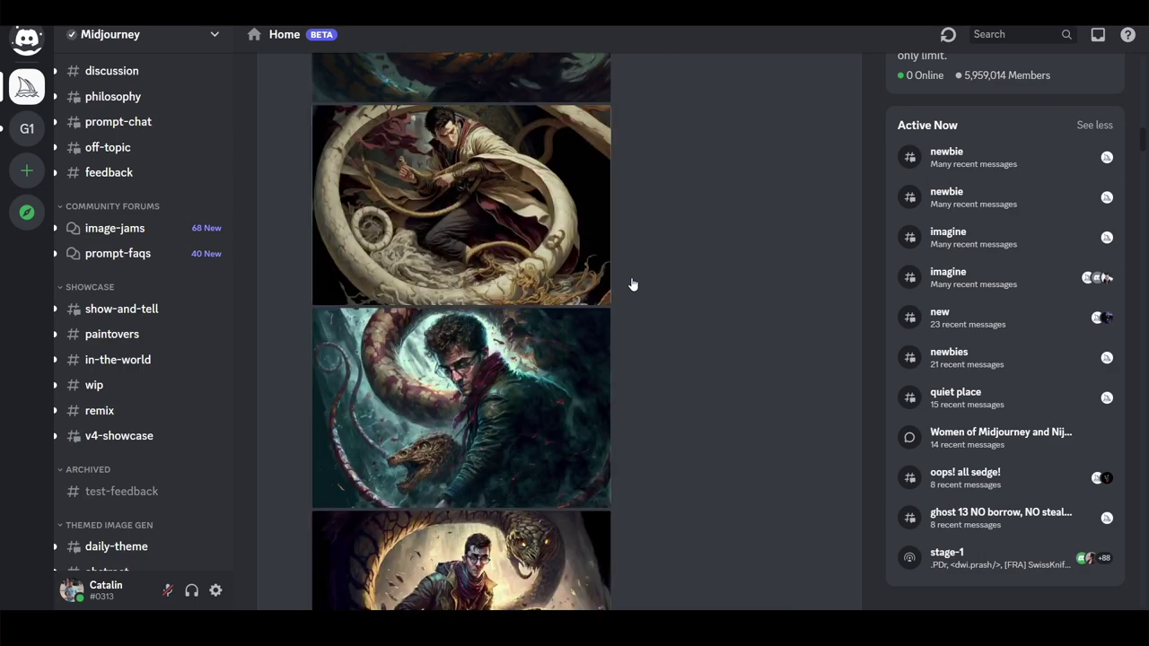
{"action": "scroll", "coordinate": [632, 283], "scroll_direction": "down", "scroll_amount": 10}
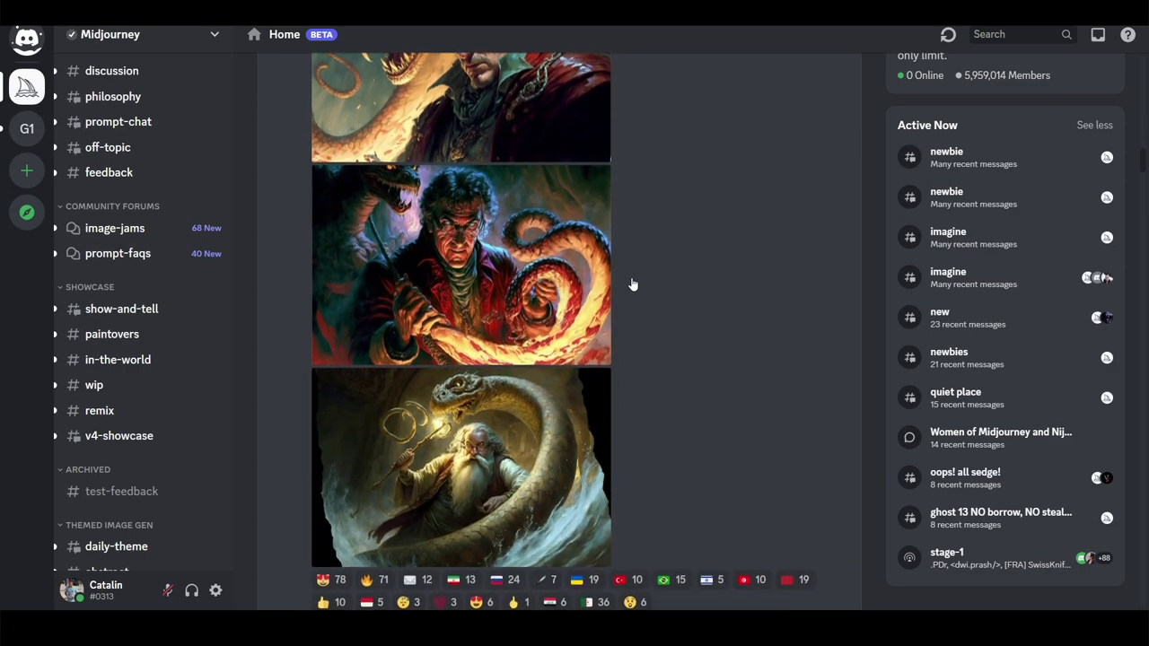
{"action": "scroll", "coordinate": [632, 284], "scroll_direction": "down", "scroll_amount": 5}
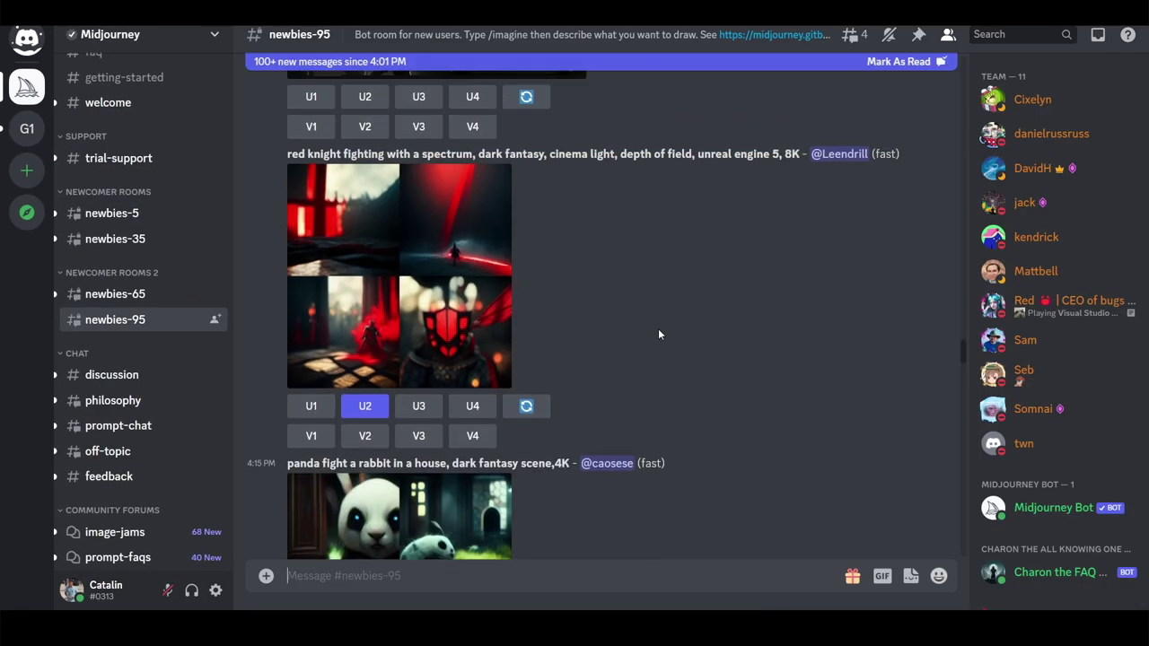
Step: Find the fitness stats landing page prompt in the newbies-95 channel and view its generated images enlarged
{"action": "scroll", "coordinate": [658, 329], "scroll_direction": "up", "scroll_amount": 5}
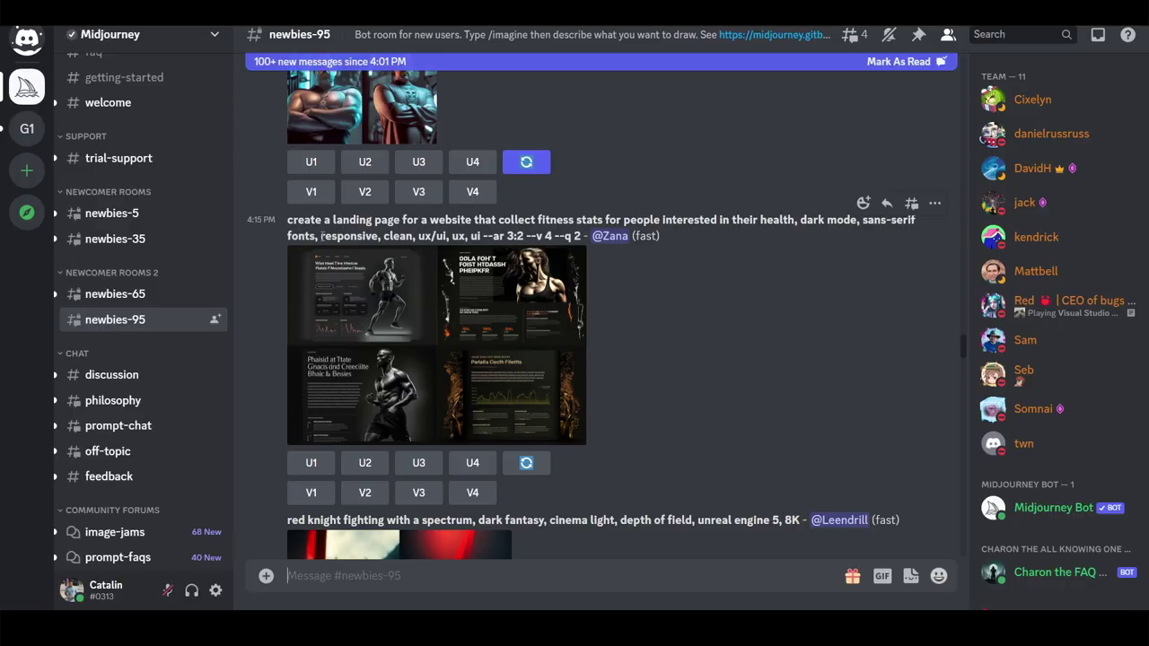
{"action": "scroll", "coordinate": [544, 261], "scroll_direction": "up", "scroll_amount": 3}
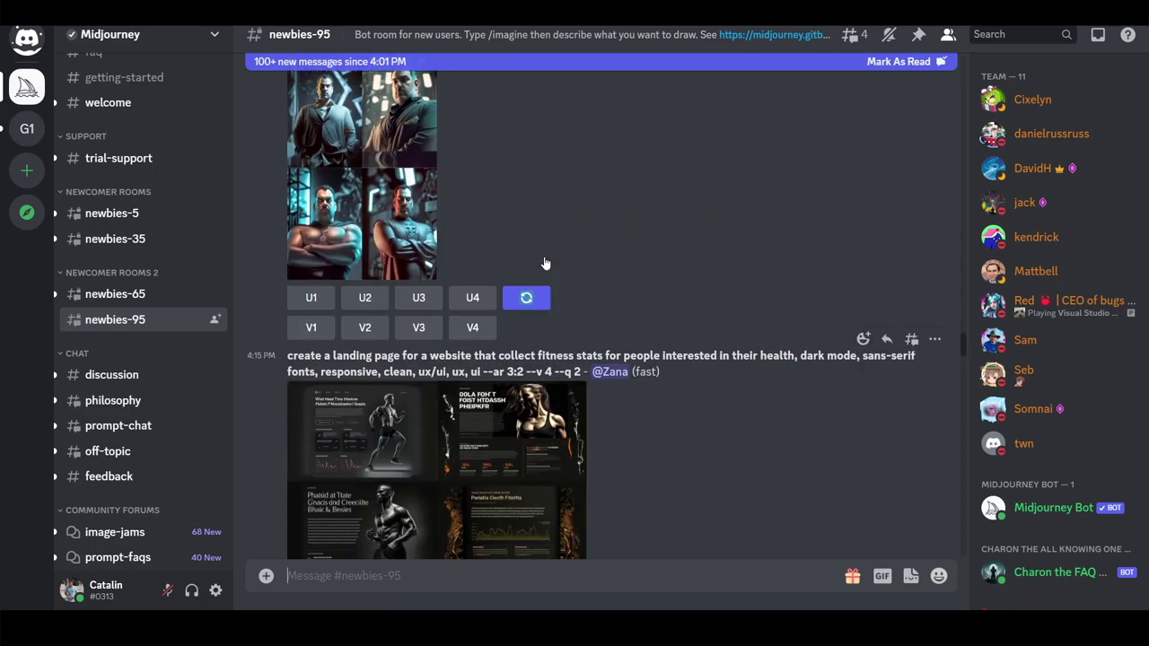
{"action": "scroll", "coordinate": [545, 262], "scroll_direction": "down", "scroll_amount": 5}
{"action": "left_click", "coordinate": [478, 314]}
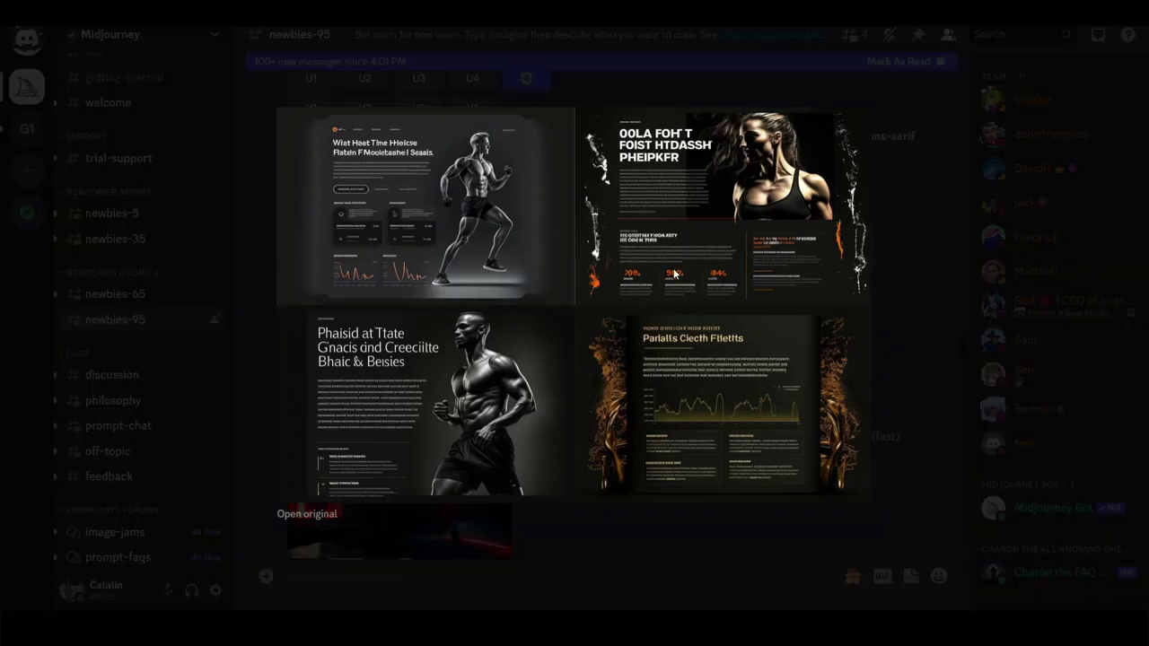
{"action": "left_click", "coordinate": [950, 267]}
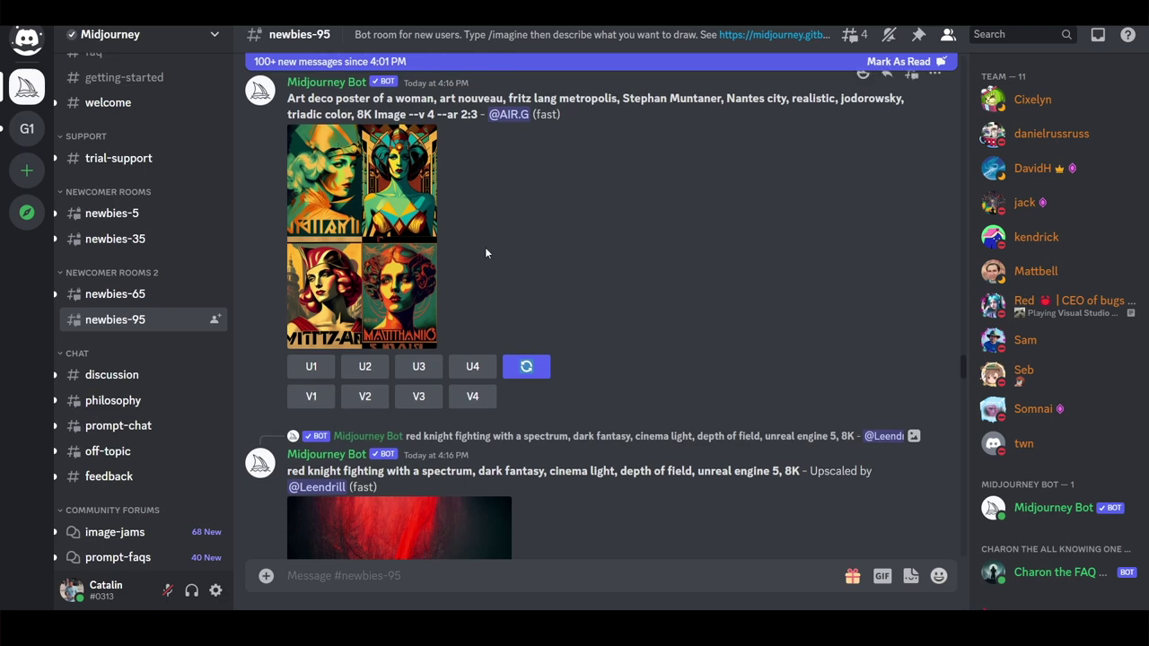
Step: View an enlargement of the images generated from the Wall Street and digital currencies character prompt
{"action": "scroll", "coordinate": [619, 280], "scroll_direction": "down", "scroll_amount": 8}
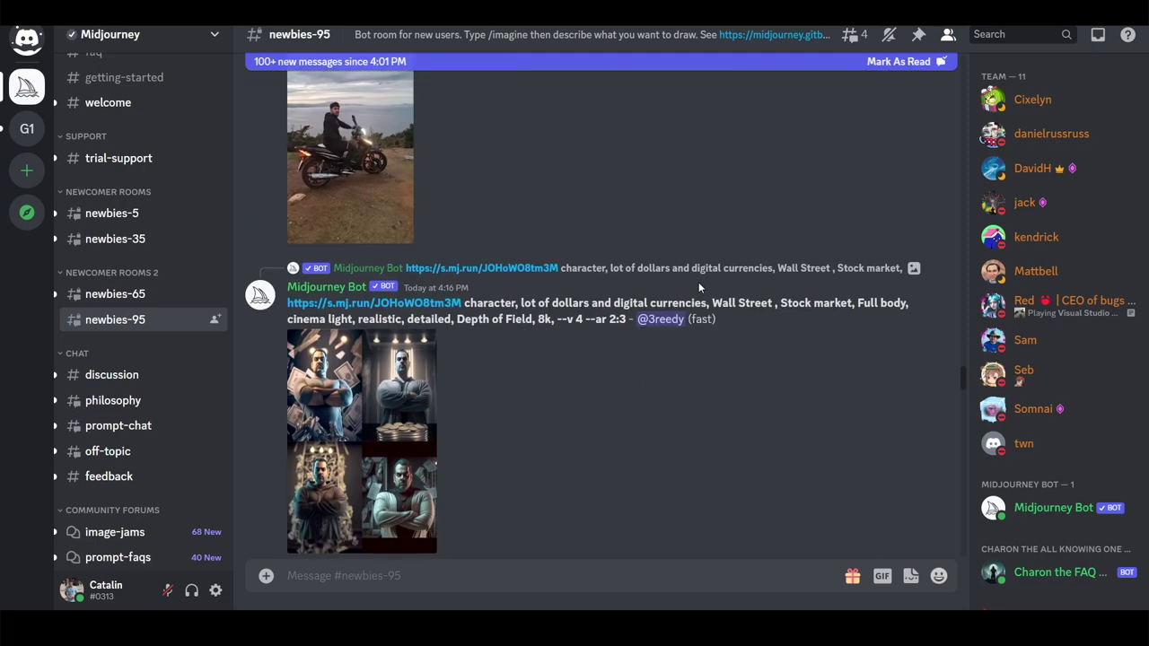
{"action": "scroll", "coordinate": [533, 243], "scroll_direction": "up", "scroll_amount": 2}
{"action": "scroll", "coordinate": [485, 350], "scroll_direction": "down", "scroll_amount": 3}
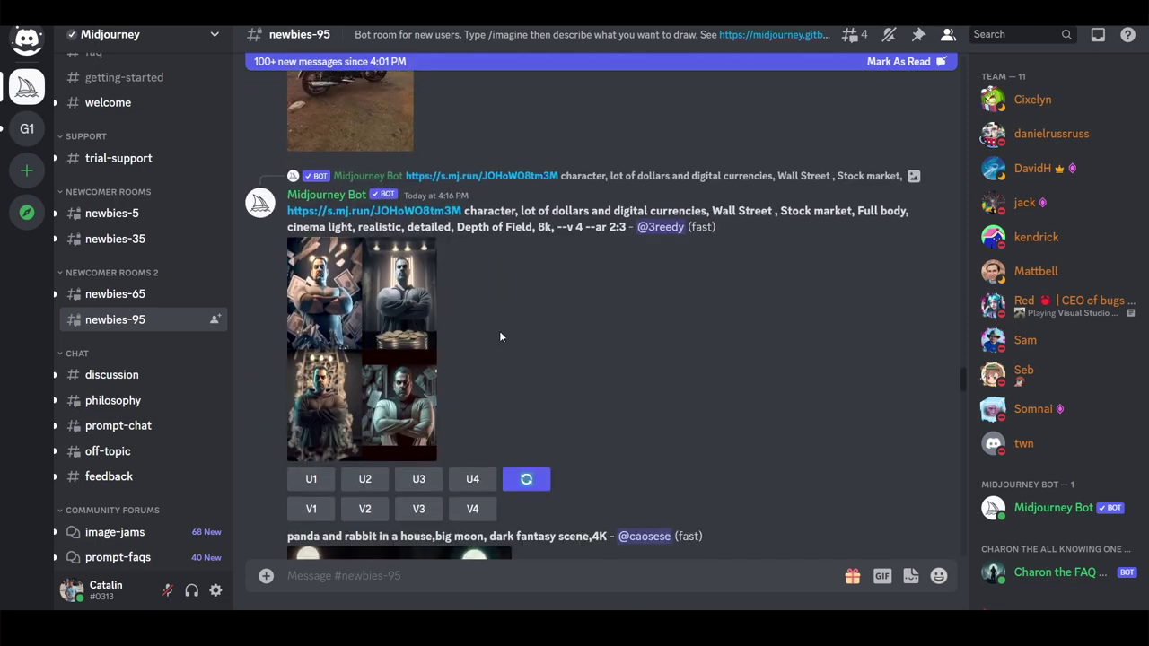
{"action": "left_click", "coordinate": [407, 320]}
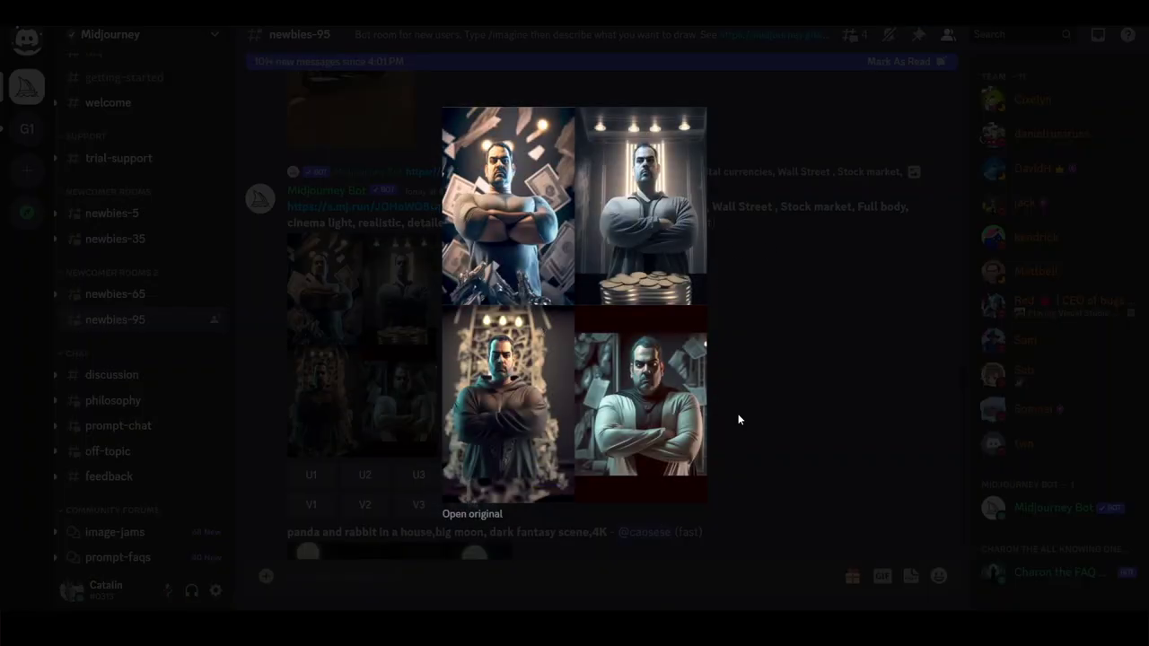
{"action": "left_click", "coordinate": [650, 444]}
Step: Look through the more recent prompts and generated images in the newbies-95 channel
{"action": "scroll", "coordinate": [650, 444], "scroll_direction": "down", "scroll_amount": 10}
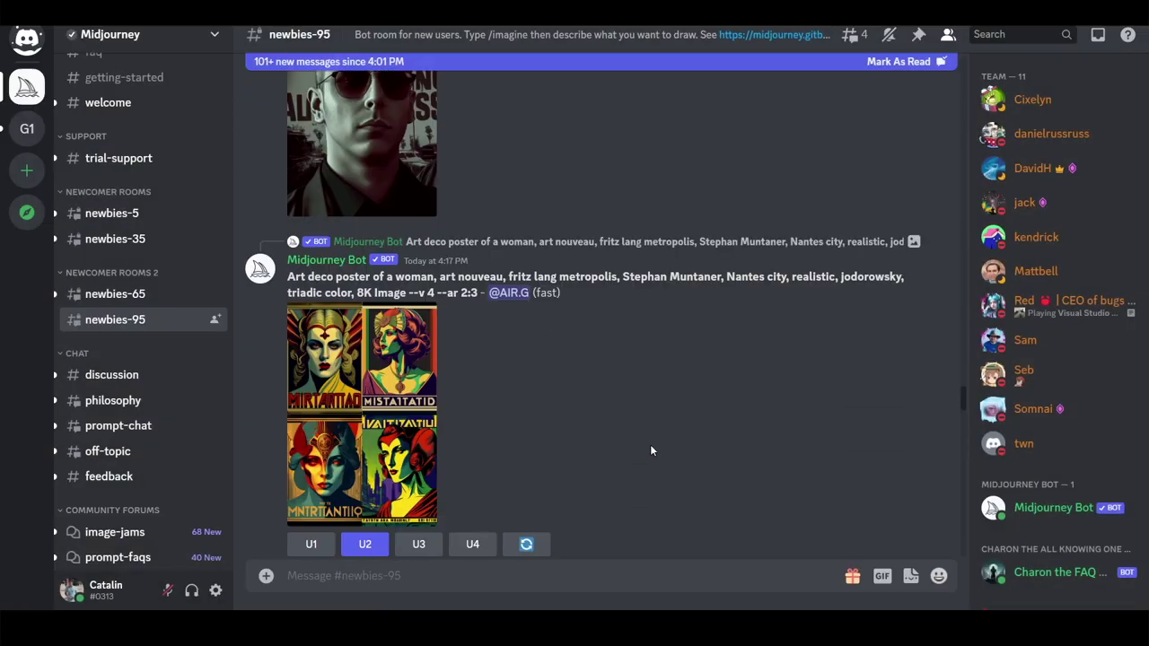
{"action": "scroll", "coordinate": [650, 451], "scroll_direction": "down", "scroll_amount": 5}
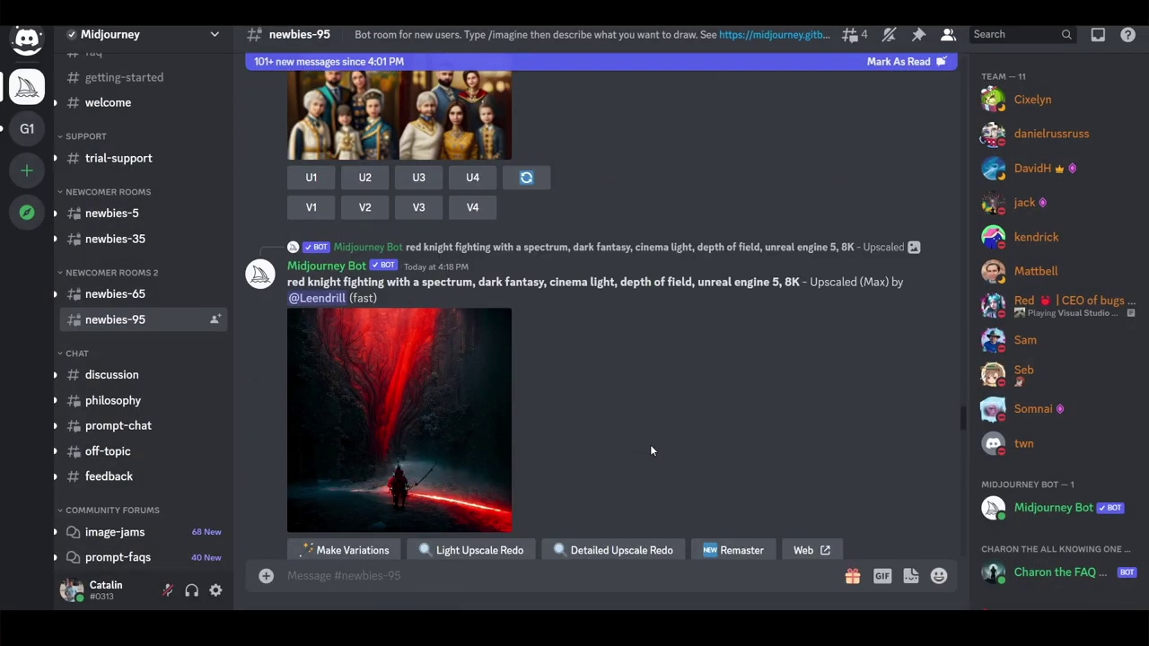
{"action": "scroll", "coordinate": [652, 451], "scroll_direction": "down", "scroll_amount": 5}
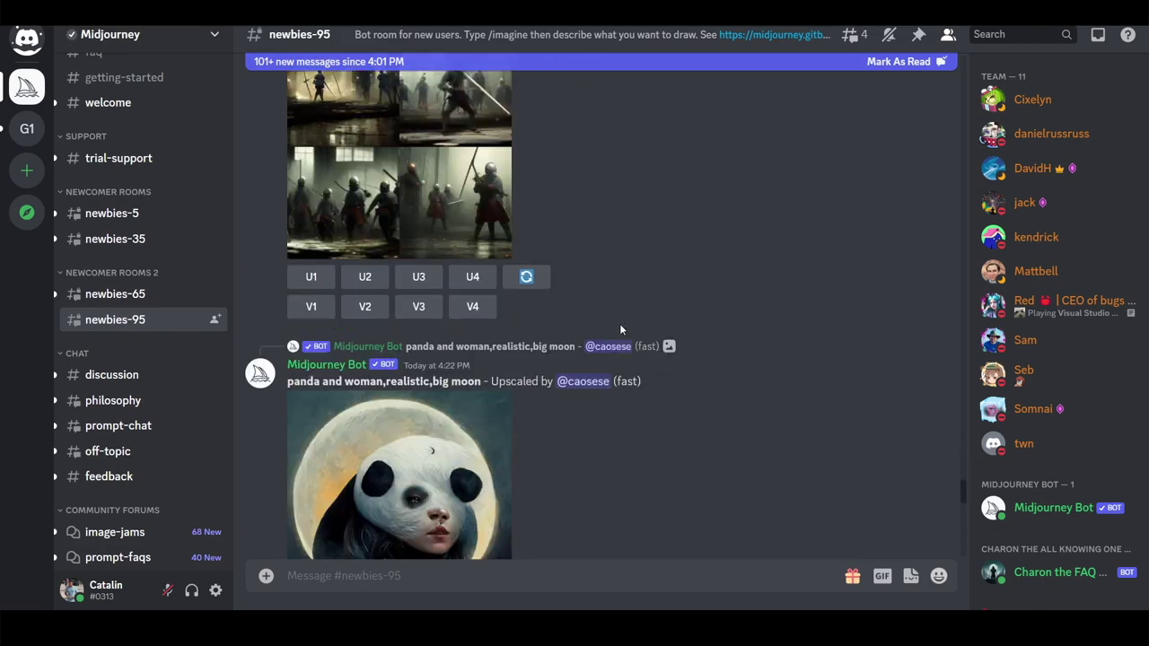
{"action": "scroll", "coordinate": [619, 329], "scroll_direction": "down", "scroll_amount": 5}
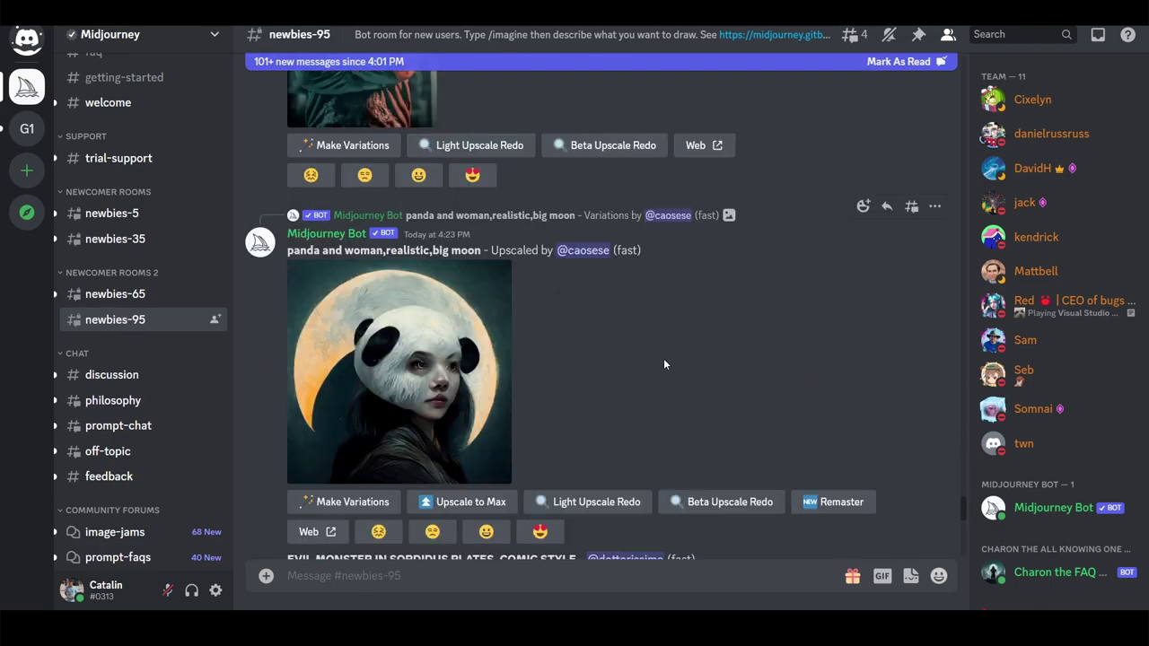
Step: Browse the upscaled images in the newbies-95 channel, including the landscape, friendly robot, viking and fitness website results, along with their prompts
{"action": "scroll", "coordinate": [663, 358], "scroll_direction": "down", "scroll_amount": 10}
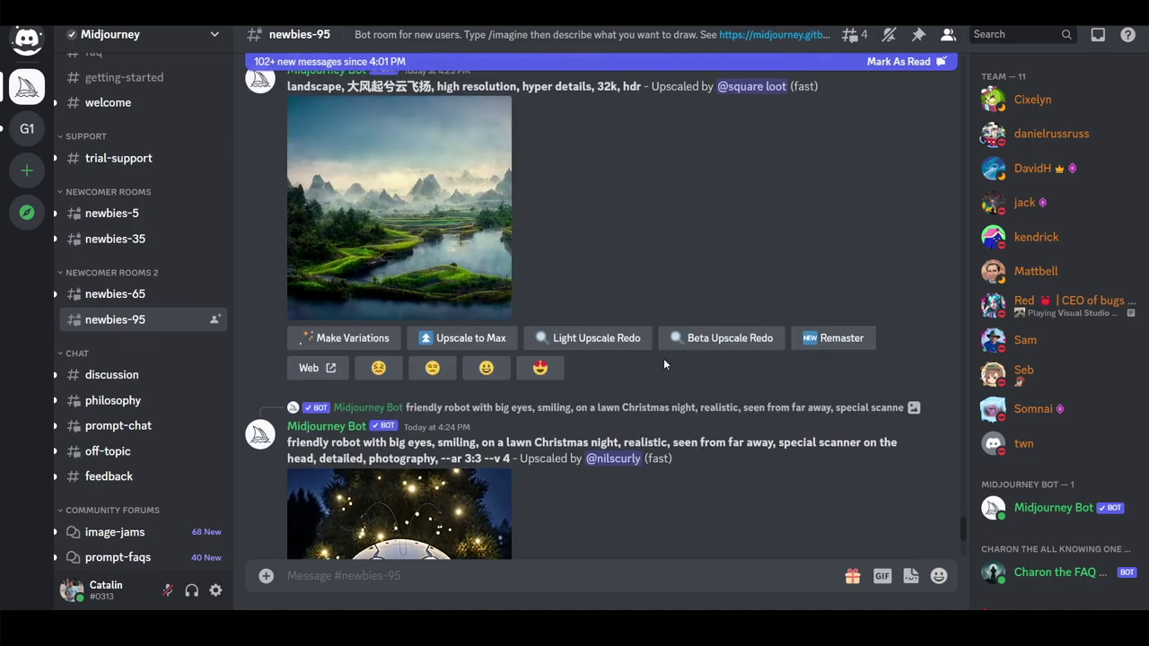
{"action": "scroll", "coordinate": [664, 359], "scroll_direction": "down", "scroll_amount": 3}
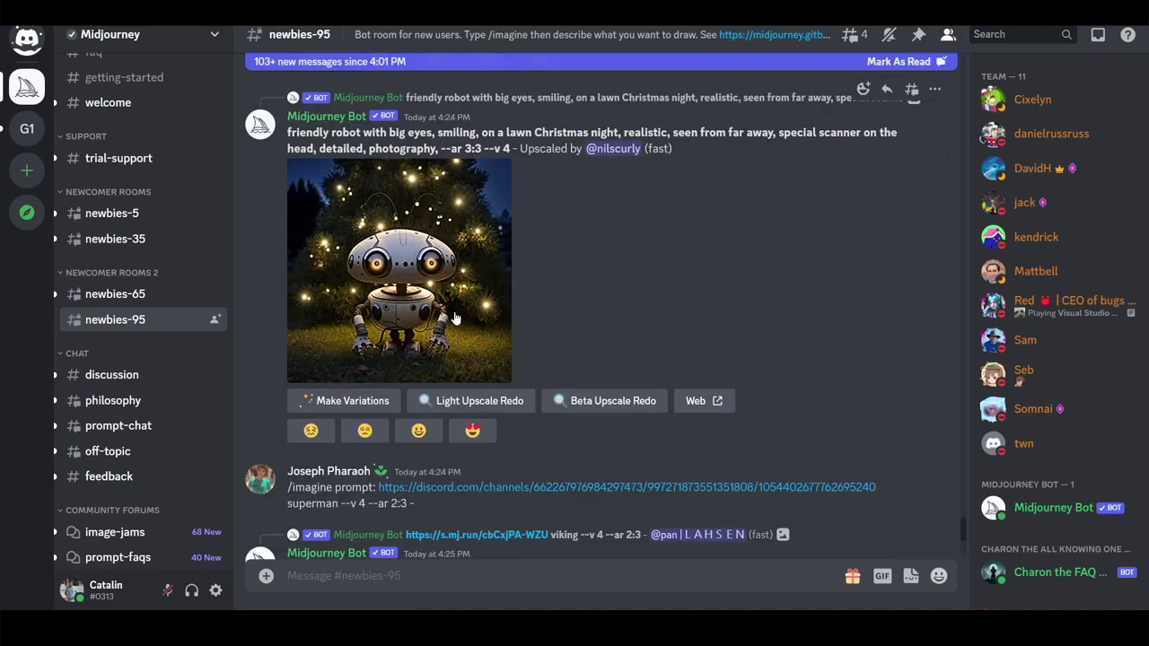
{"action": "scroll", "coordinate": [606, 281], "scroll_direction": "down", "scroll_amount": 6}
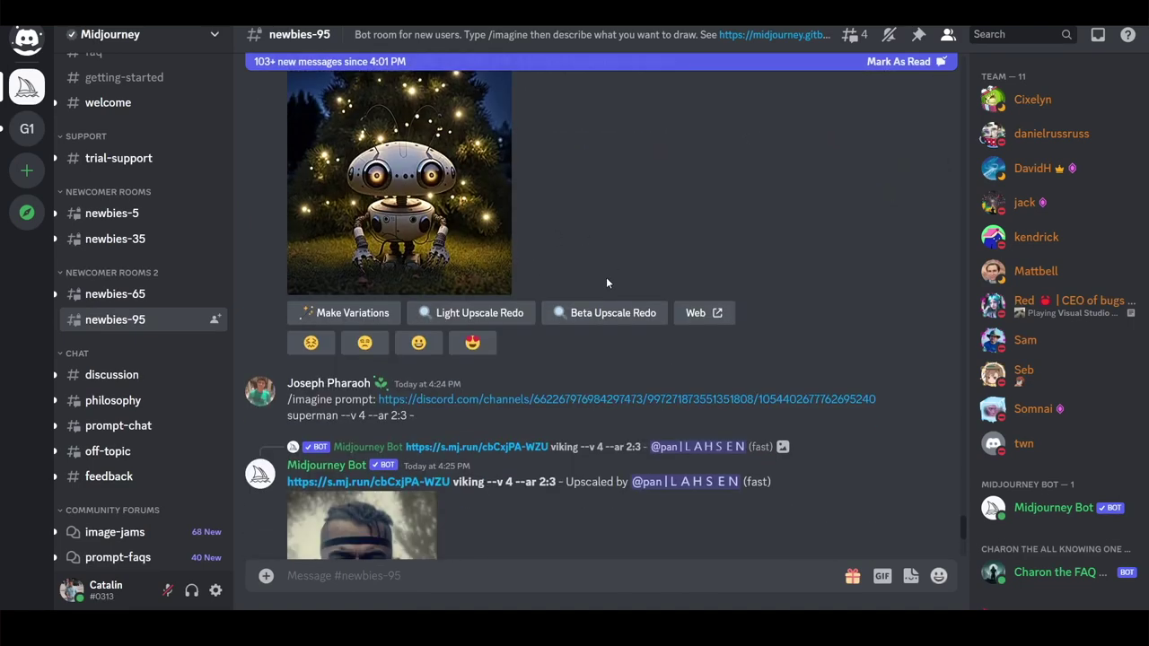
{"action": "scroll", "coordinate": [606, 282], "scroll_direction": "down", "scroll_amount": 5}
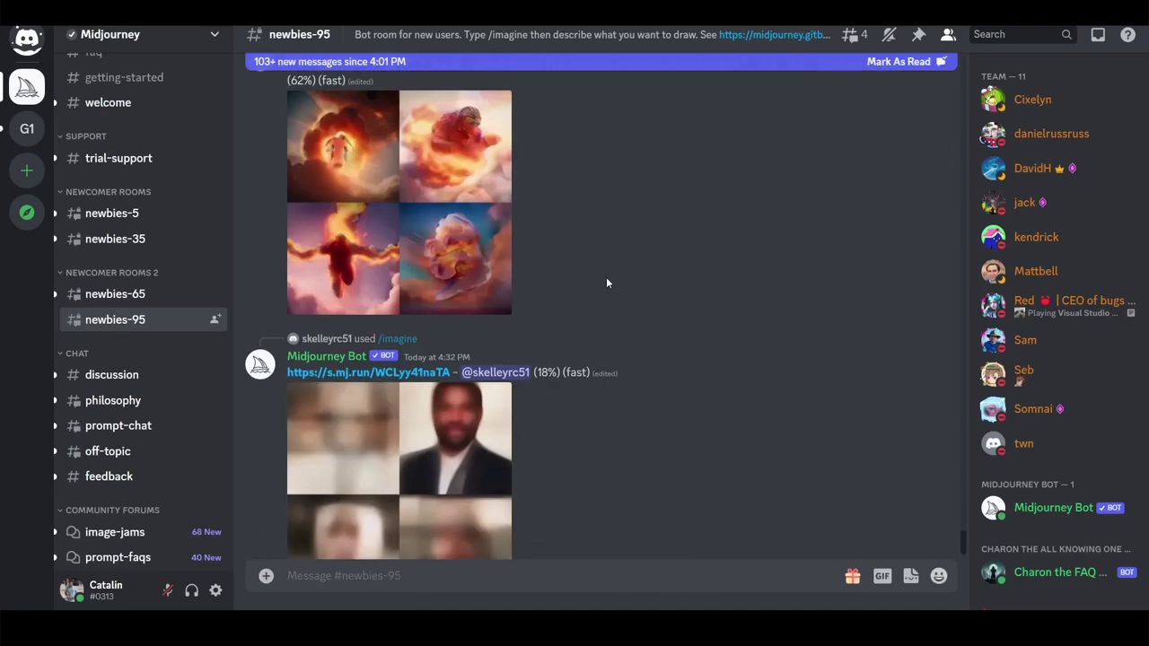
{"action": "scroll", "coordinate": [606, 283], "scroll_direction": "up", "scroll_amount": 5}
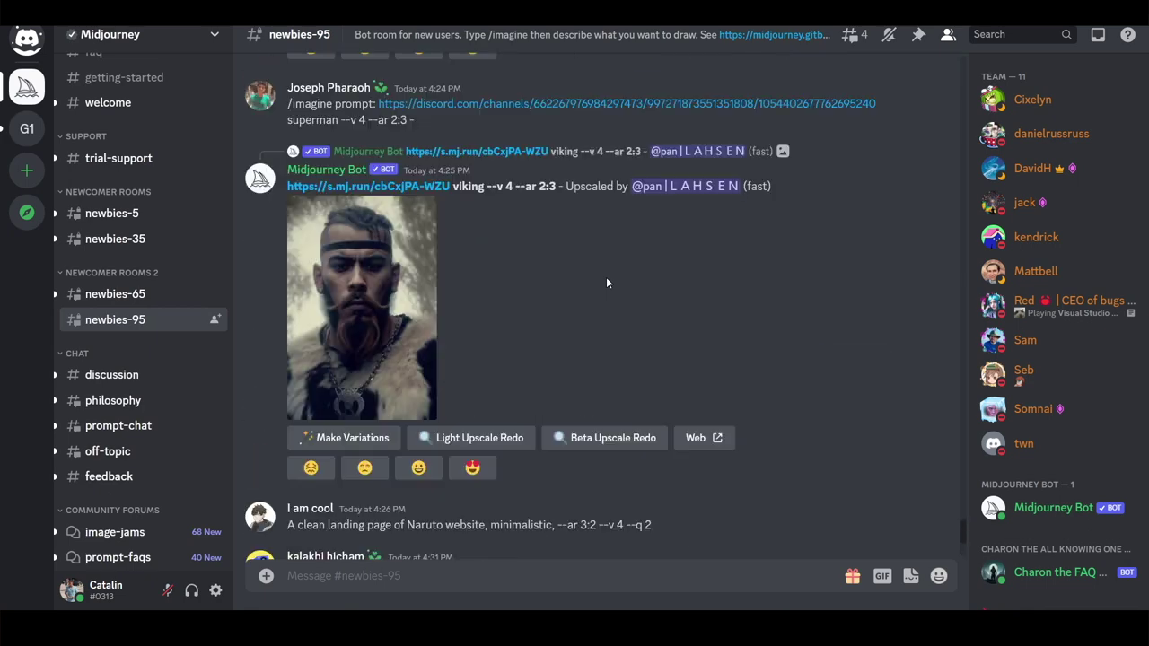
{"action": "scroll", "coordinate": [606, 283], "scroll_direction": "up", "scroll_amount": 10}
{"action": "scroll", "coordinate": [606, 283], "scroll_direction": "up", "scroll_amount": 3}
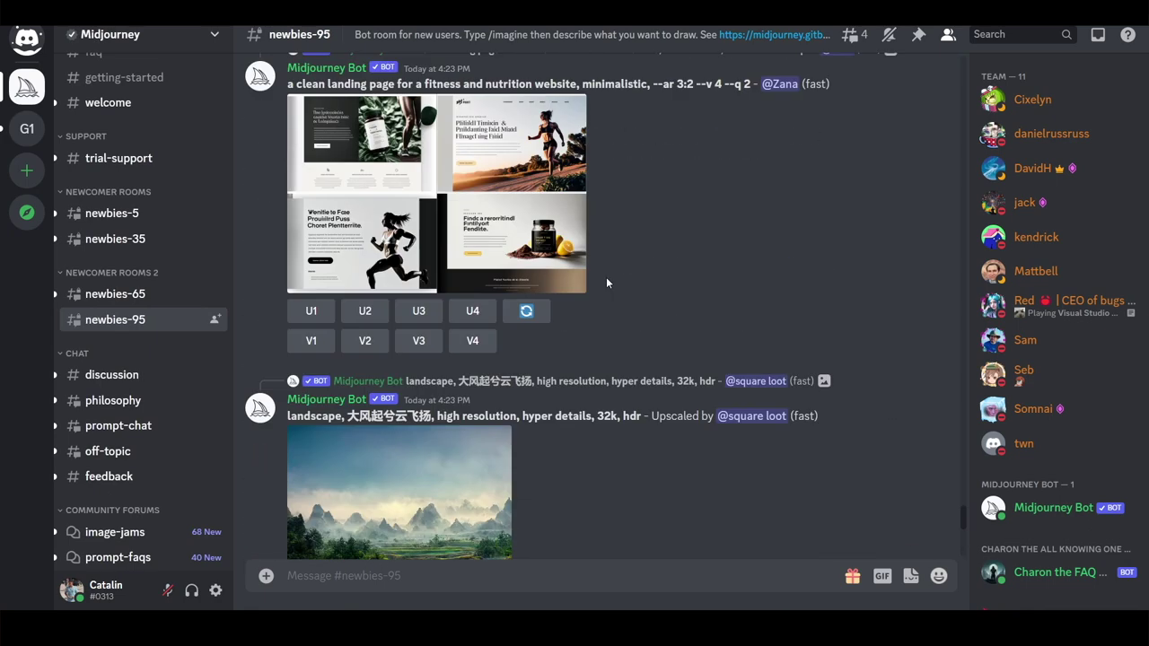
{"action": "scroll", "coordinate": [606, 283], "scroll_direction": "up", "scroll_amount": 2}
{"action": "scroll", "coordinate": [606, 277], "scroll_direction": "up", "scroll_amount": 5}
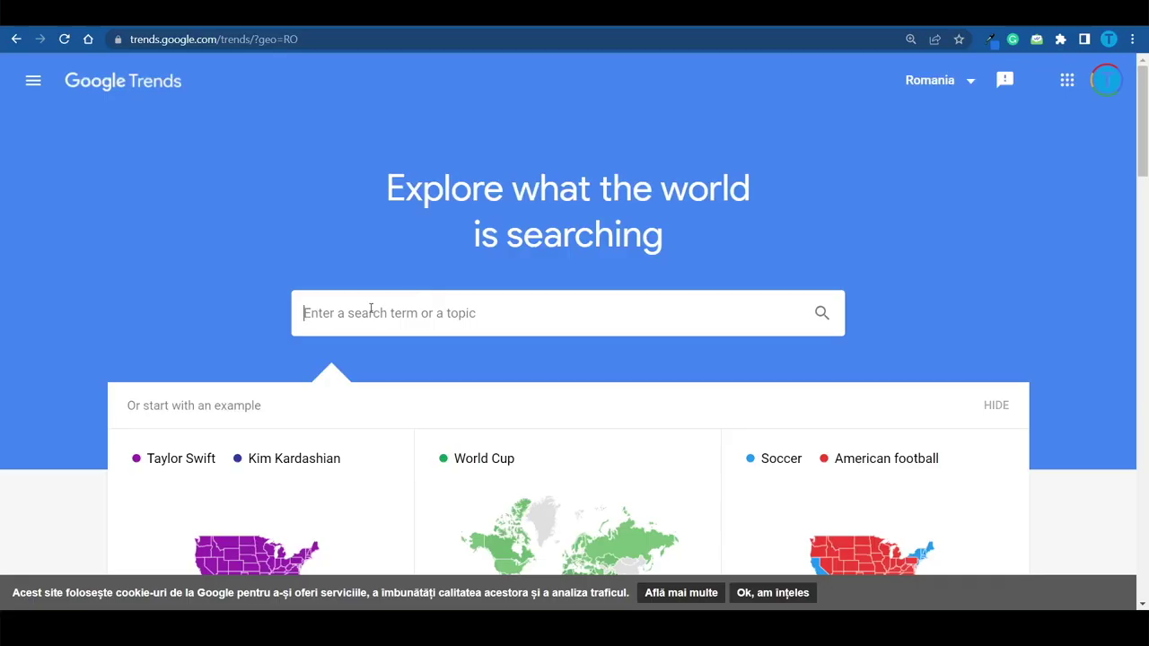
Step: Search Google Trends for "world cup", set the region to Worldwide and examine the interest over the past 12 months
{"action": "key", "text": "Return"}
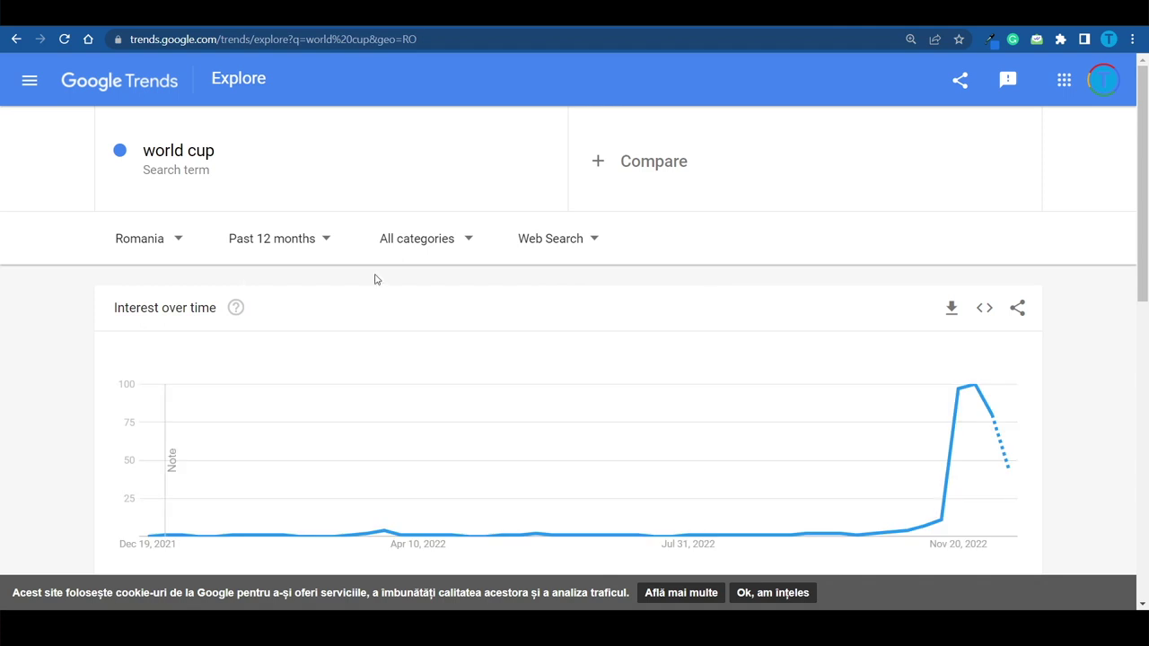
{"action": "left_click", "coordinate": [174, 280]}
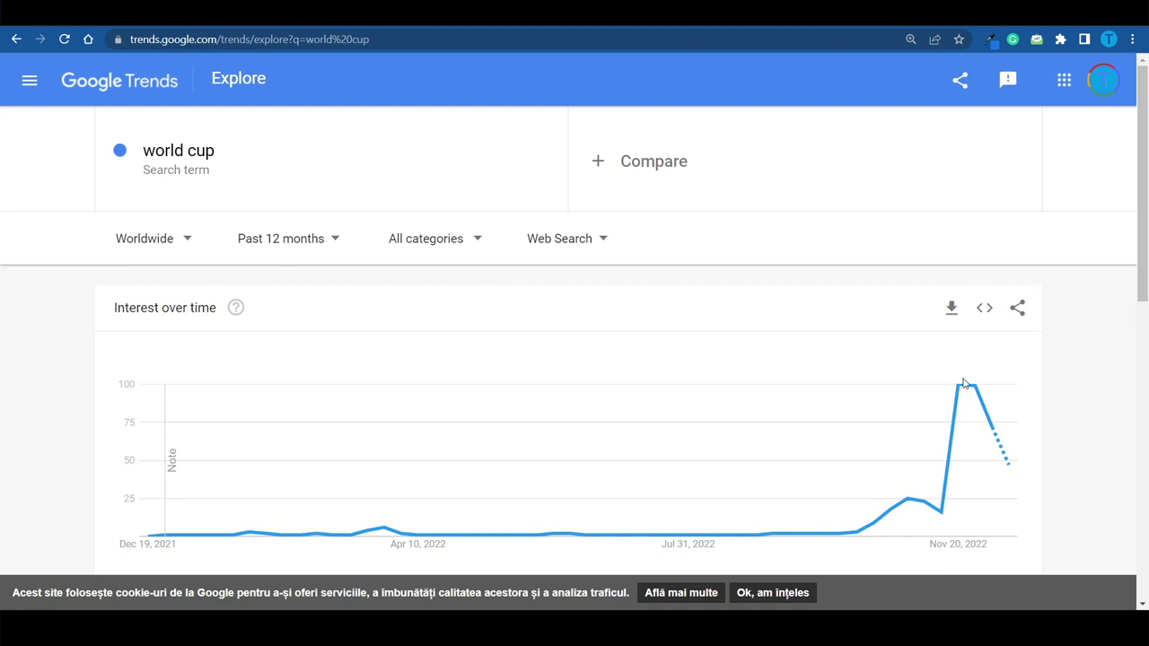
{"action": "mouse_move", "coordinate": [976, 400]}
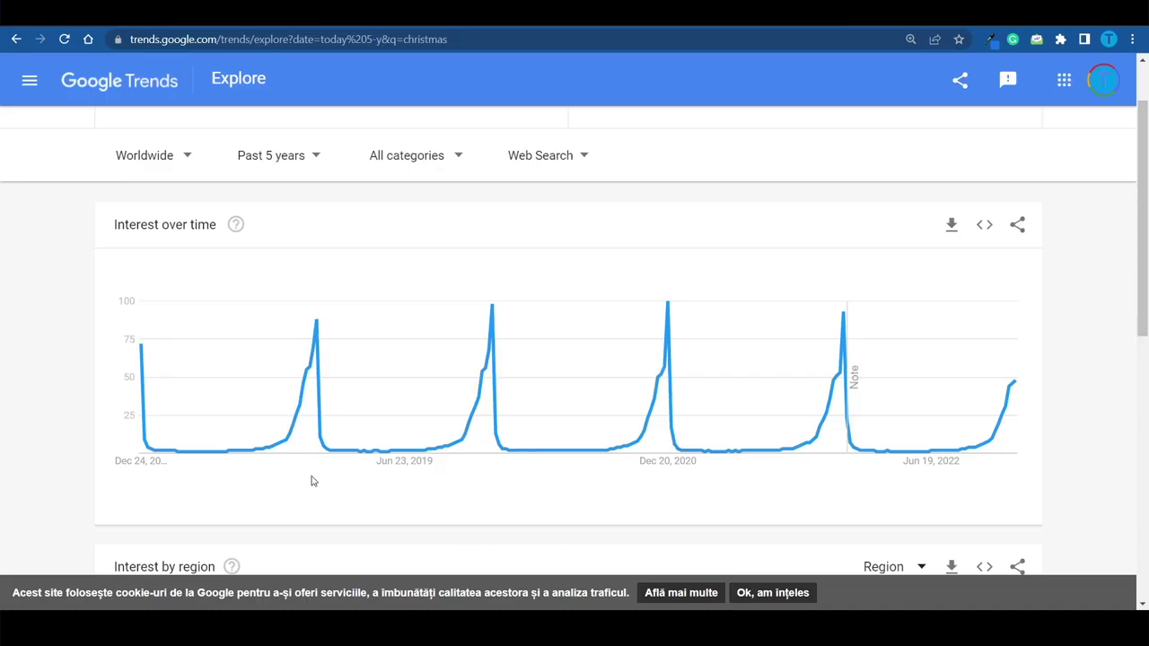
Step: Examine the yearly peaks in the worldwide Google Trends chart for "christmas" over the past 5 years
{"action": "mouse_move", "coordinate": [314, 426]}
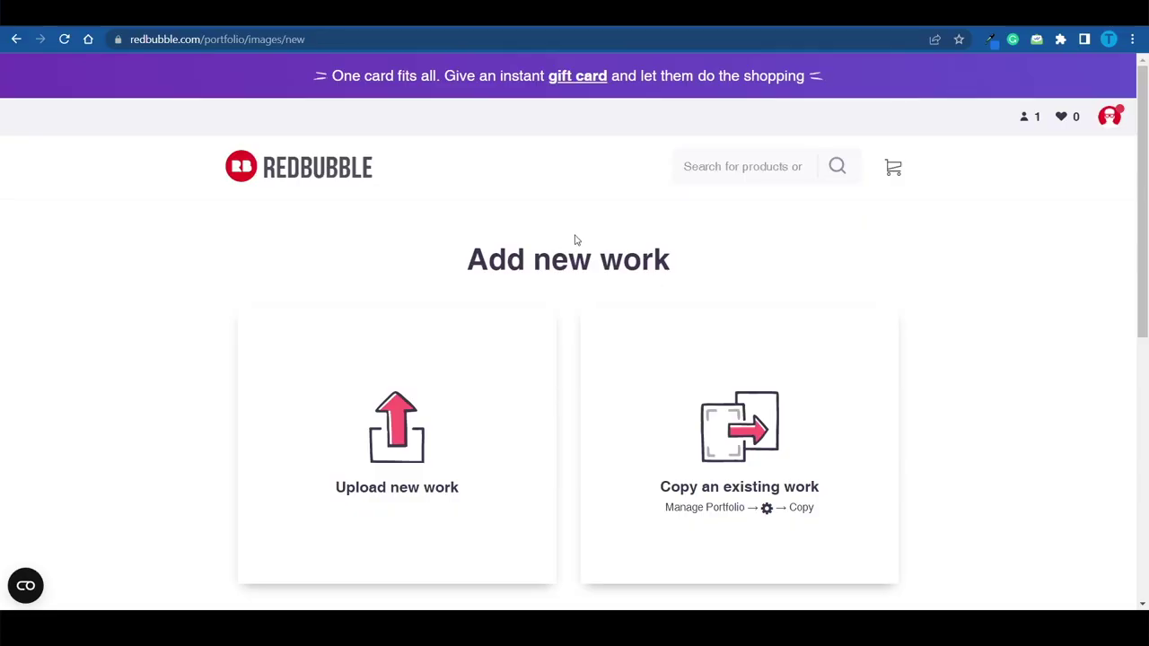
{"action": "scroll", "coordinate": [574, 341], "scroll_direction": "down", "scroll_amount": 1}
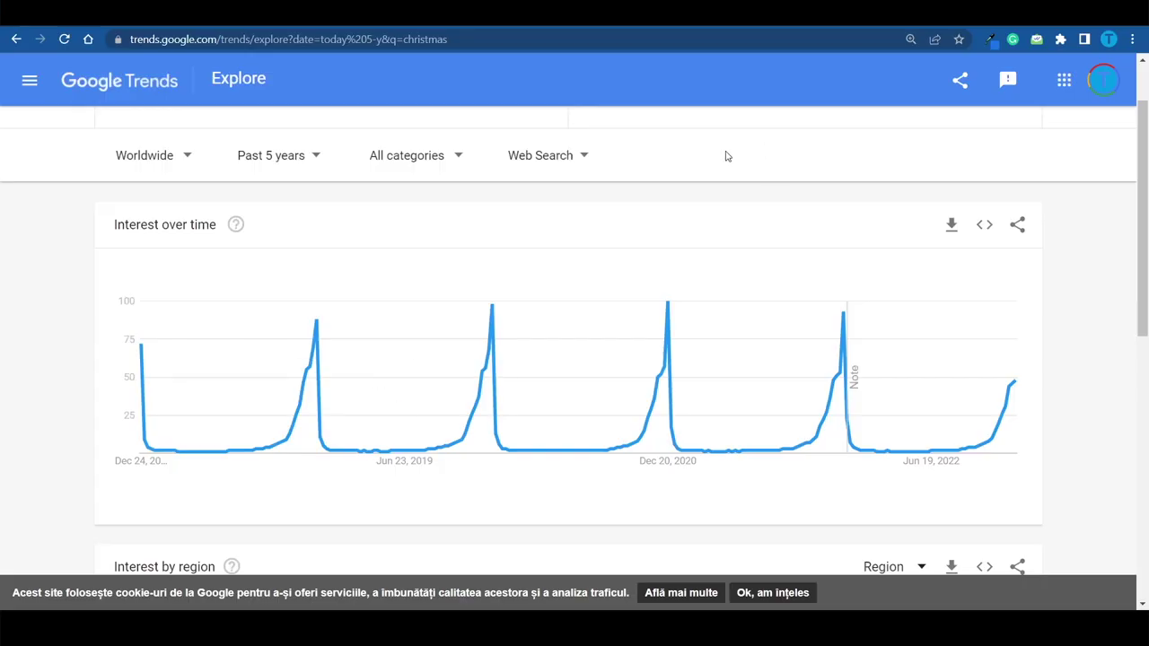
{"action": "mouse_move", "coordinate": [842, 344]}
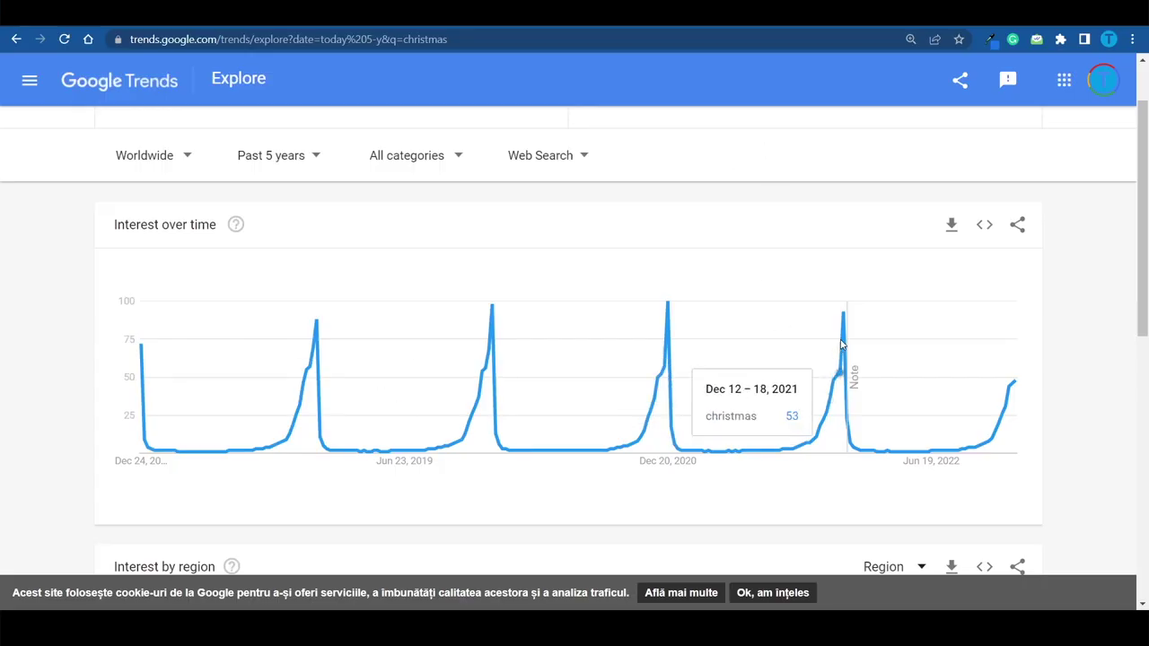
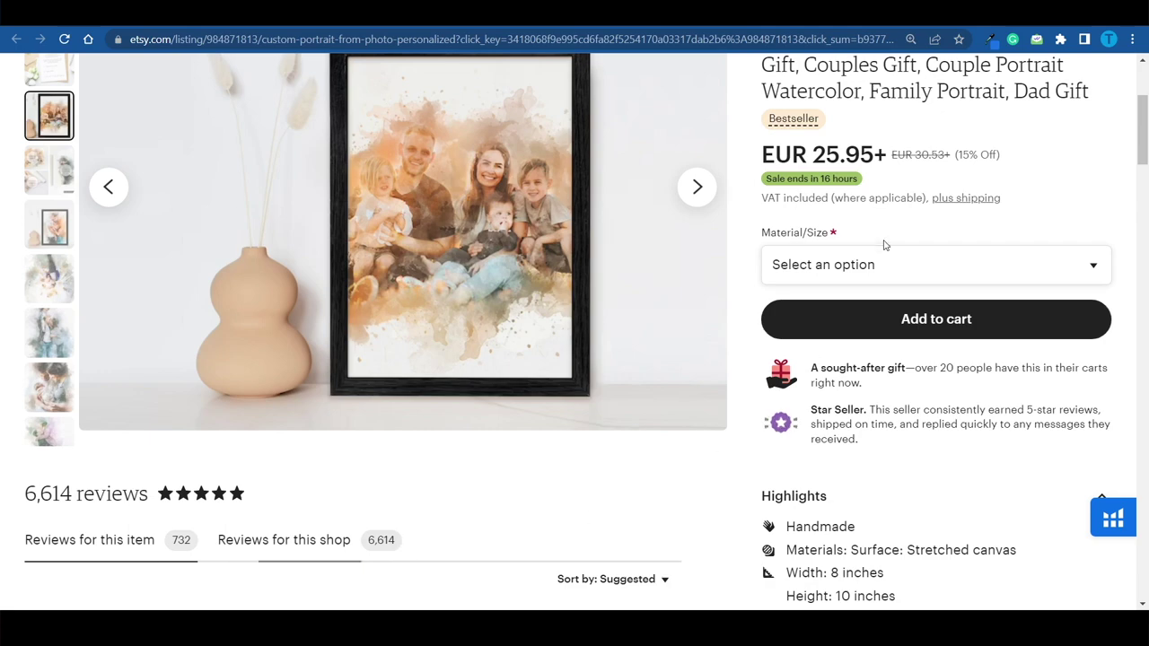
Step: Look over Etsy's custom family portrait listing and the Regal Dog Art pet portrait listing with its sample pictures
{"action": "scroll", "coordinate": [884, 241], "scroll_direction": "down", "scroll_amount": 1}
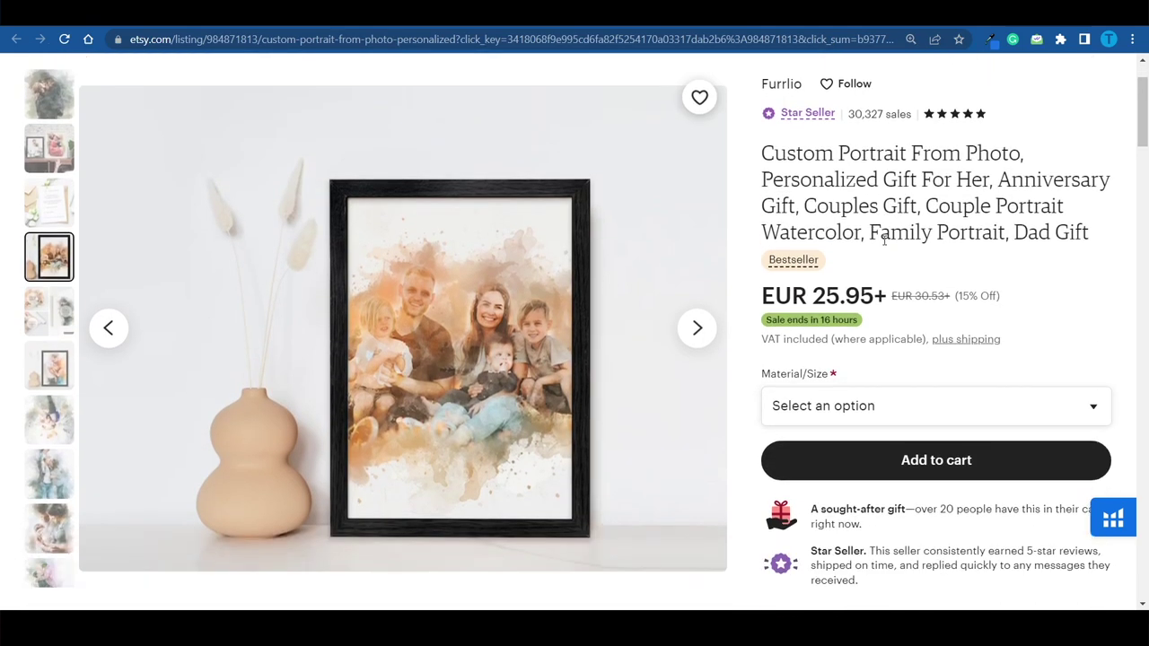
{"action": "scroll", "coordinate": [884, 240], "scroll_direction": "down", "scroll_amount": 1}
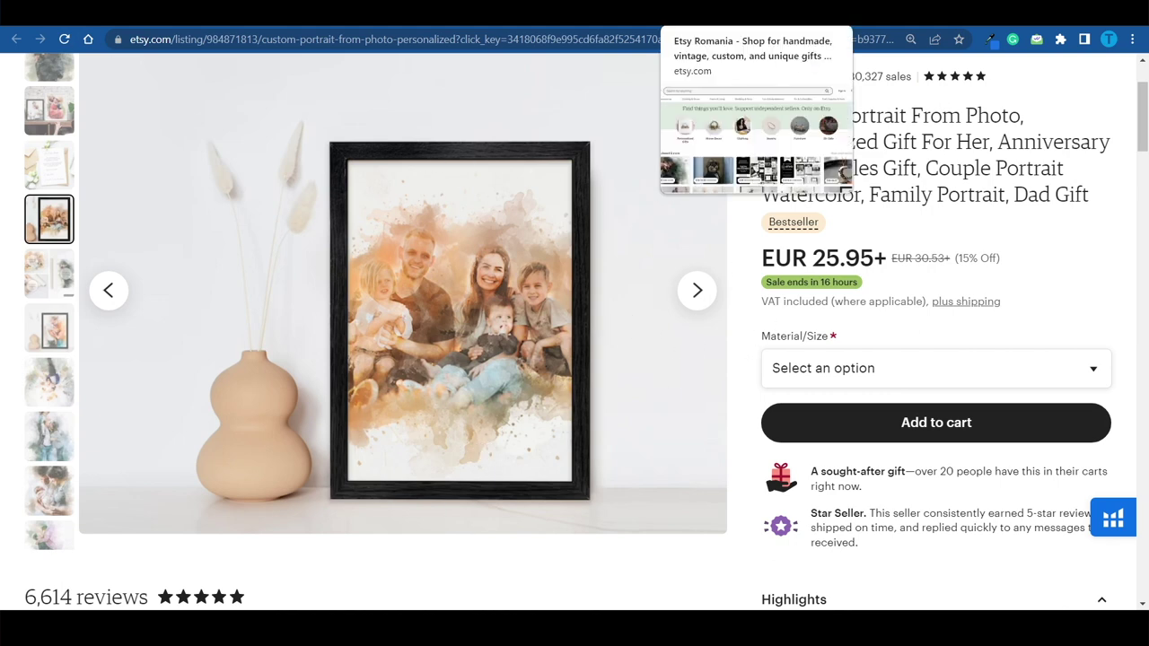
{"action": "left_click", "coordinate": [736, 12]}
{"action": "scroll", "coordinate": [327, 406], "scroll_direction": "down", "scroll_amount": 1}
{"action": "left_click", "coordinate": [428, 372]}
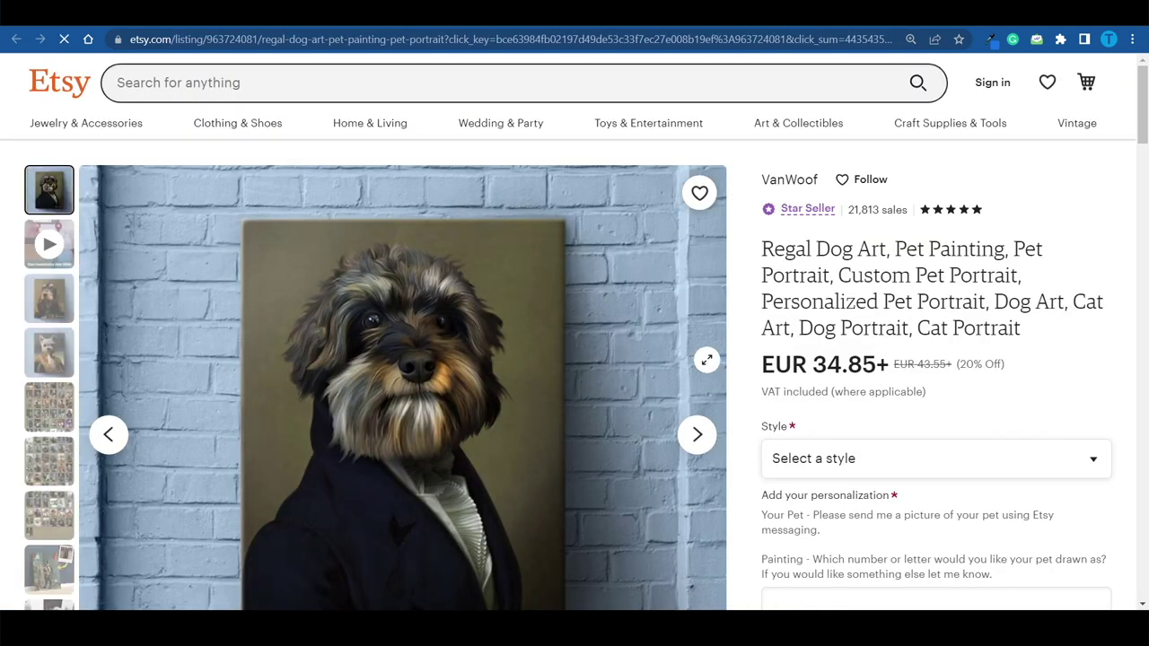
{"action": "scroll", "coordinate": [709, 364], "scroll_direction": "down", "scroll_amount": 1}
{"action": "left_click", "coordinate": [50, 496]}
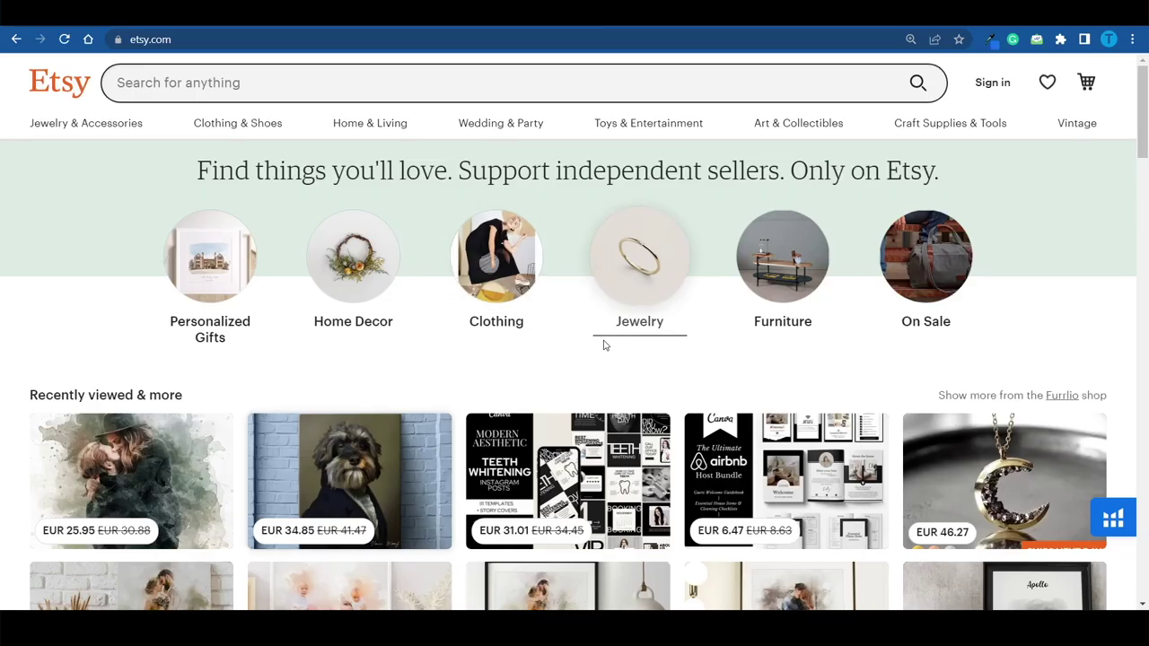
{"action": "scroll", "coordinate": [453, 403], "scroll_direction": "down", "scroll_amount": 3}
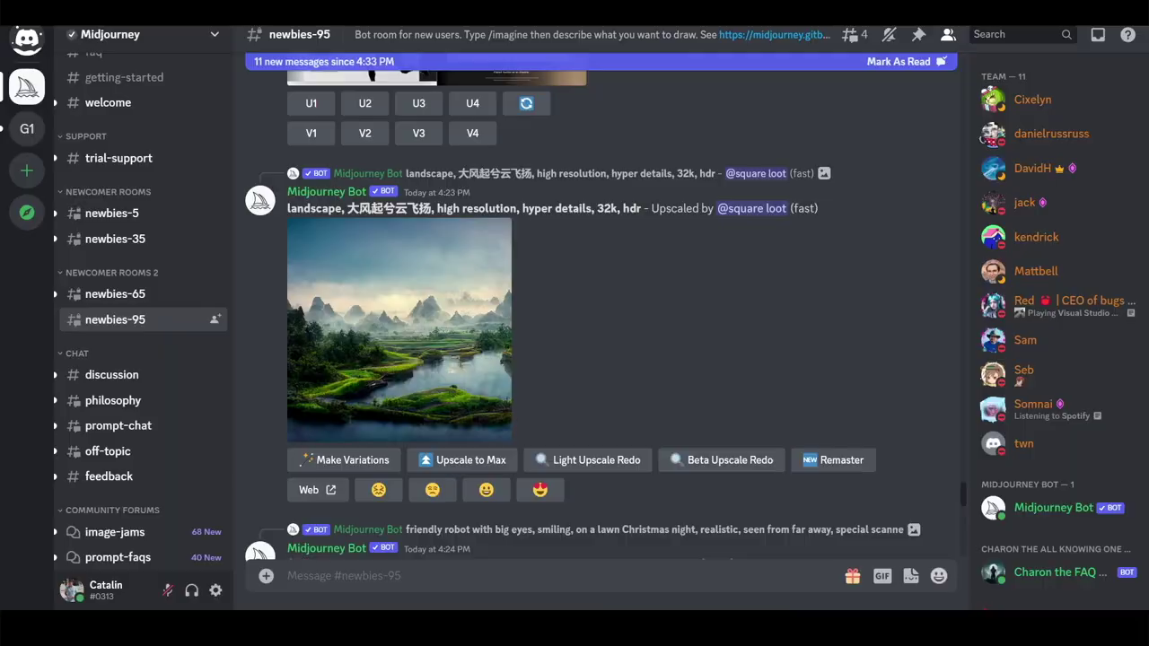
Step: Switch to Redbubble, leave the Add new work page for the home page and look over the product categories
{"action": "scroll", "coordinate": [723, 357], "scroll_direction": "down", "scroll_amount": 6}
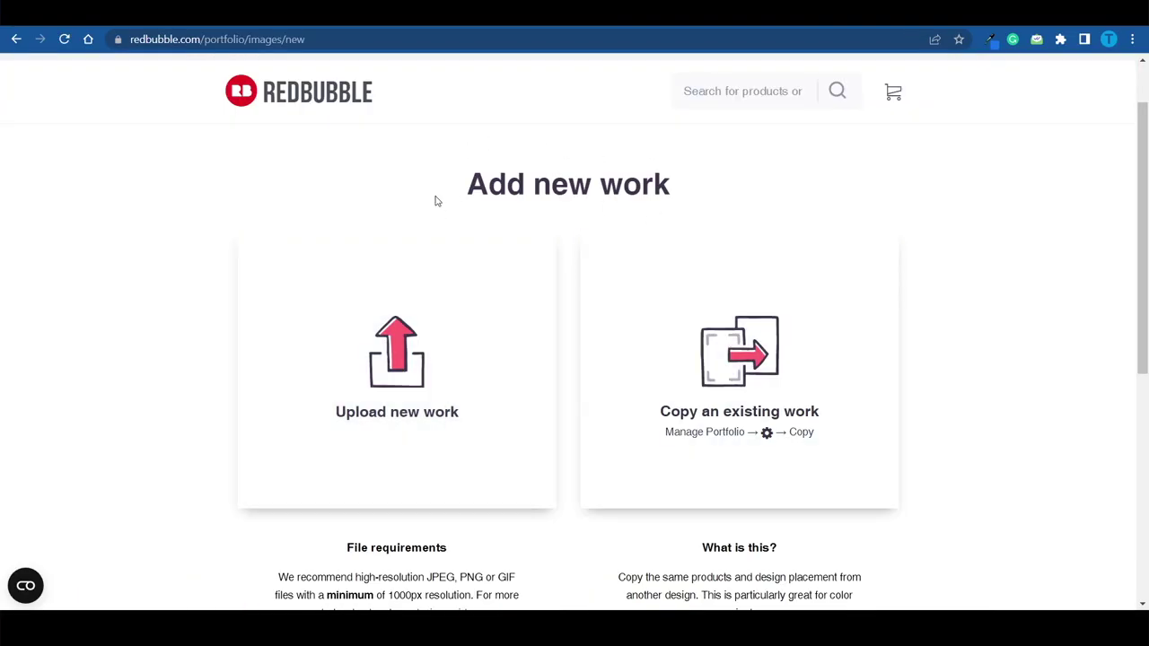
{"action": "left_click", "coordinate": [318, 112]}
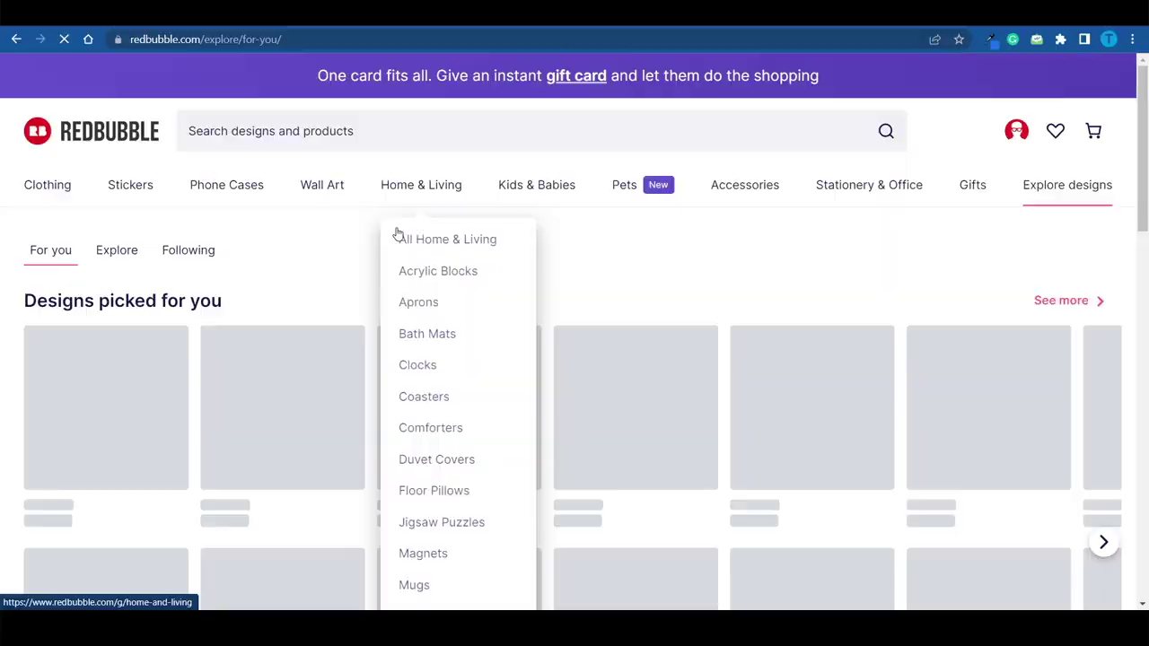
{"action": "mouse_move", "coordinate": [311, 185]}
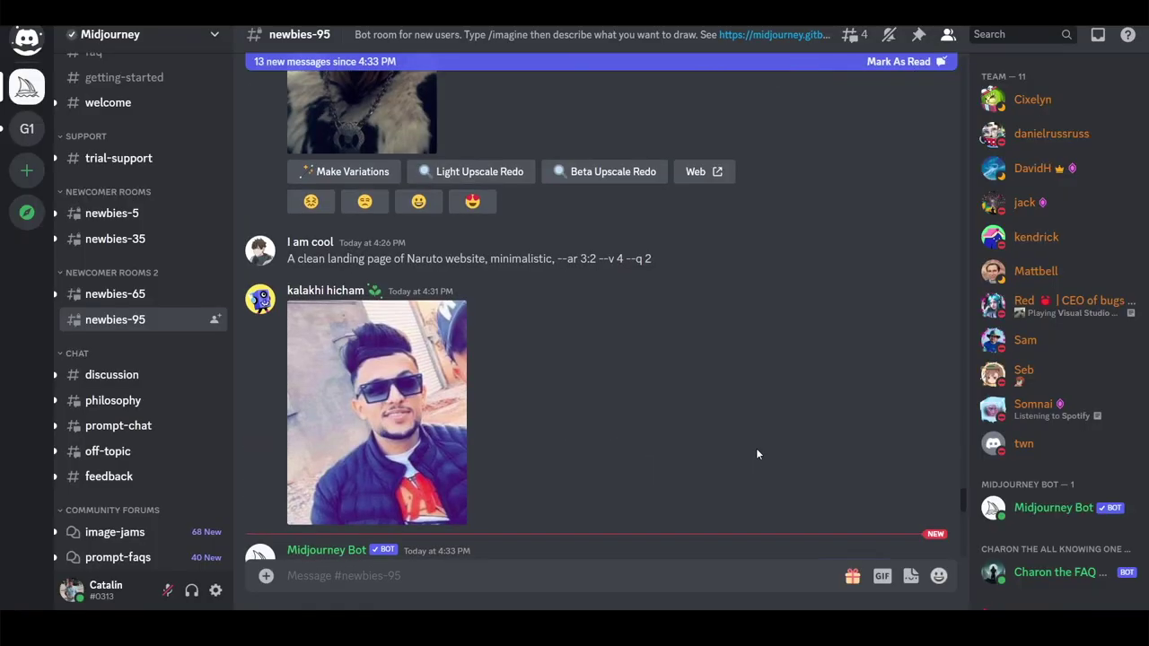
{"action": "scroll", "coordinate": [756, 453], "scroll_direction": "down", "scroll_amount": 5}
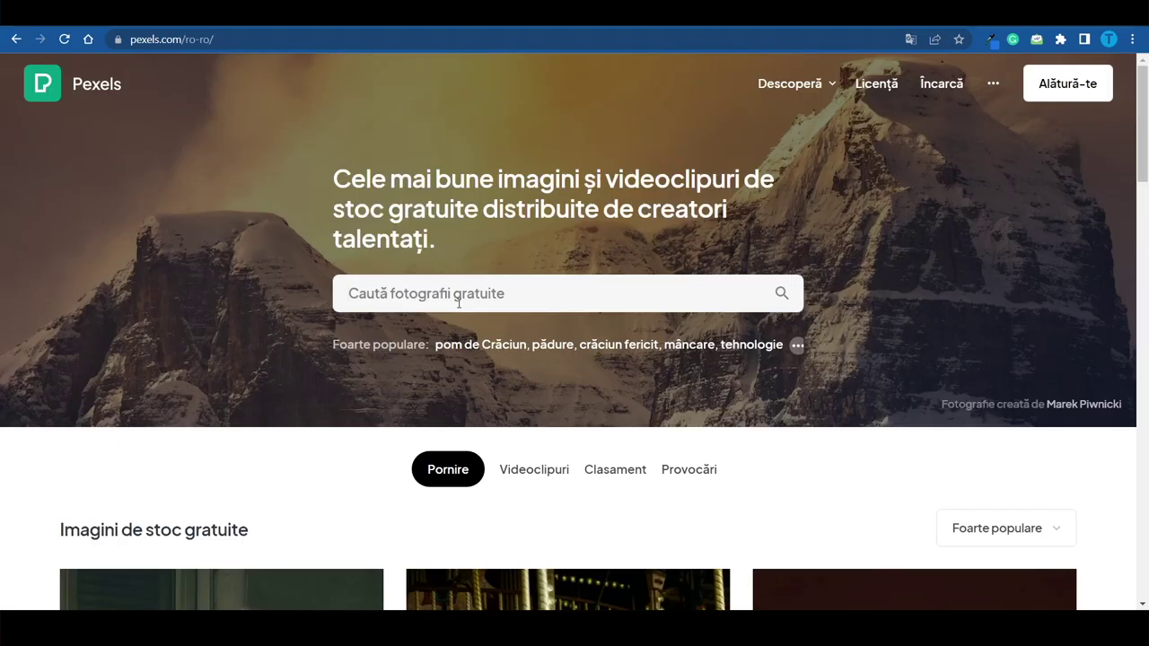
Step: Search Pexels for "man" and pick the portrait photo of a man in glasses and a dark blazer
{"action": "left_click", "coordinate": [458, 296]}
{"action": "type", "text": "man"}
{"action": "key", "text": "Return"}
{"action": "scroll", "coordinate": [701, 191], "scroll_direction": "down", "scroll_amount": 3}
{"action": "scroll", "coordinate": [703, 195], "scroll_direction": "down", "scroll_amount": 5}
{"action": "left_click", "coordinate": [528, 263]}
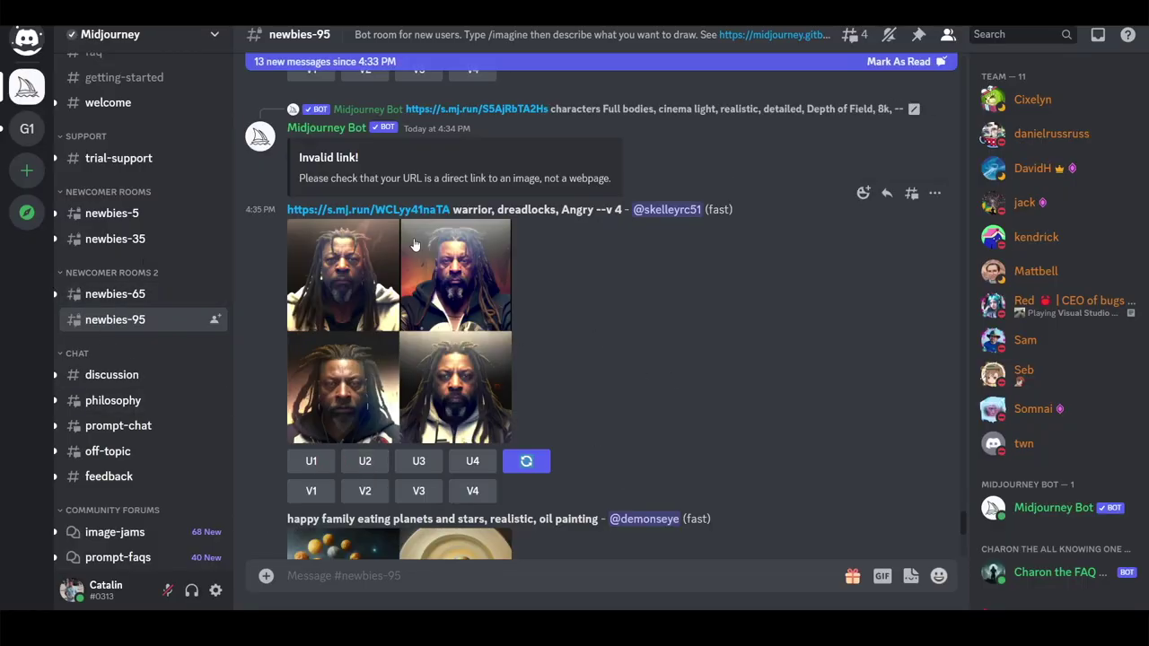
Step: Upload the pexels-linkedin-sales-navigator portrait photo to Midjourney's newbies-95 channel on Discord and send it
{"action": "left_click", "coordinate": [266, 575]}
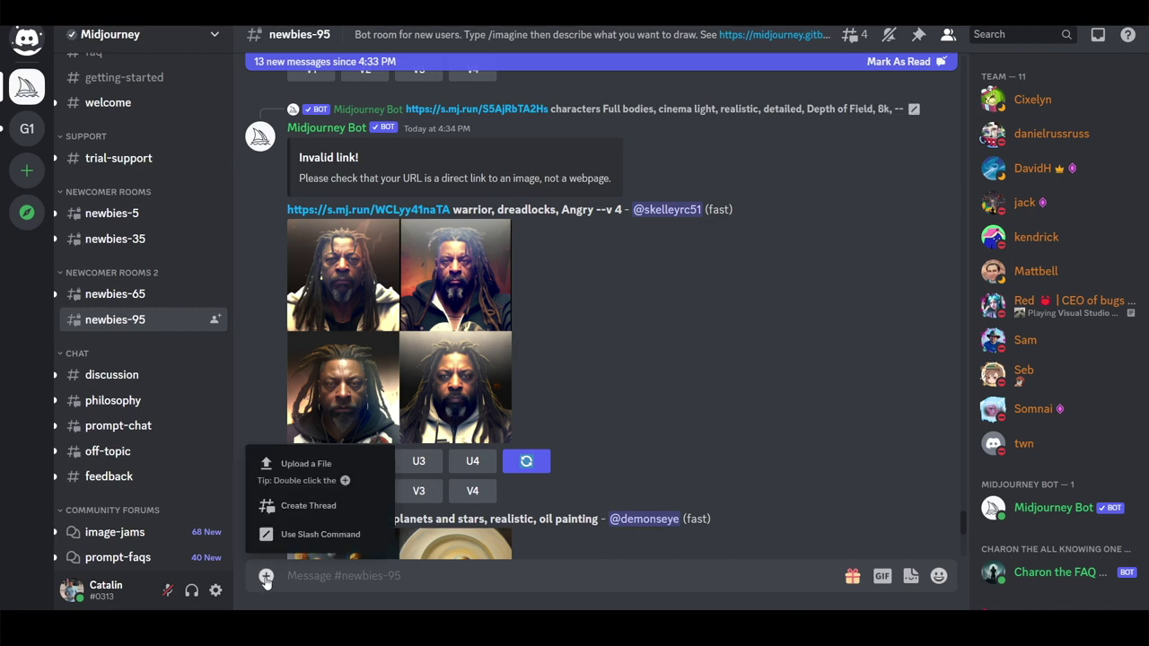
{"action": "left_click", "coordinate": [321, 465]}
{"action": "left_click", "coordinate": [755, 388]}
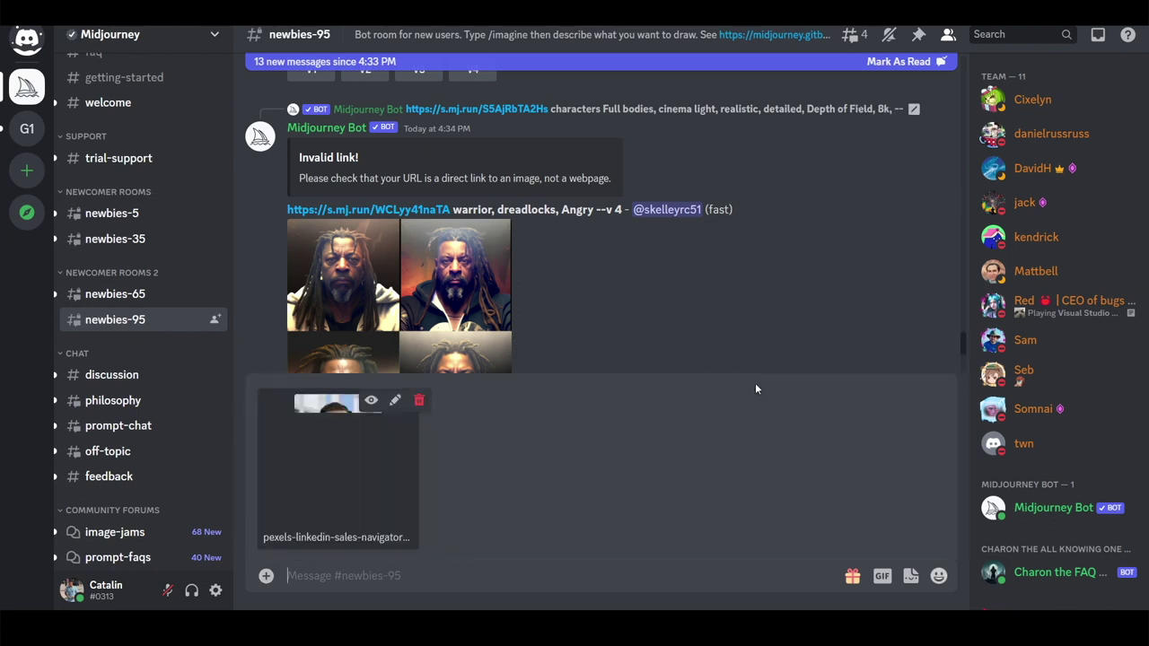
{"action": "key", "text": "Return"}
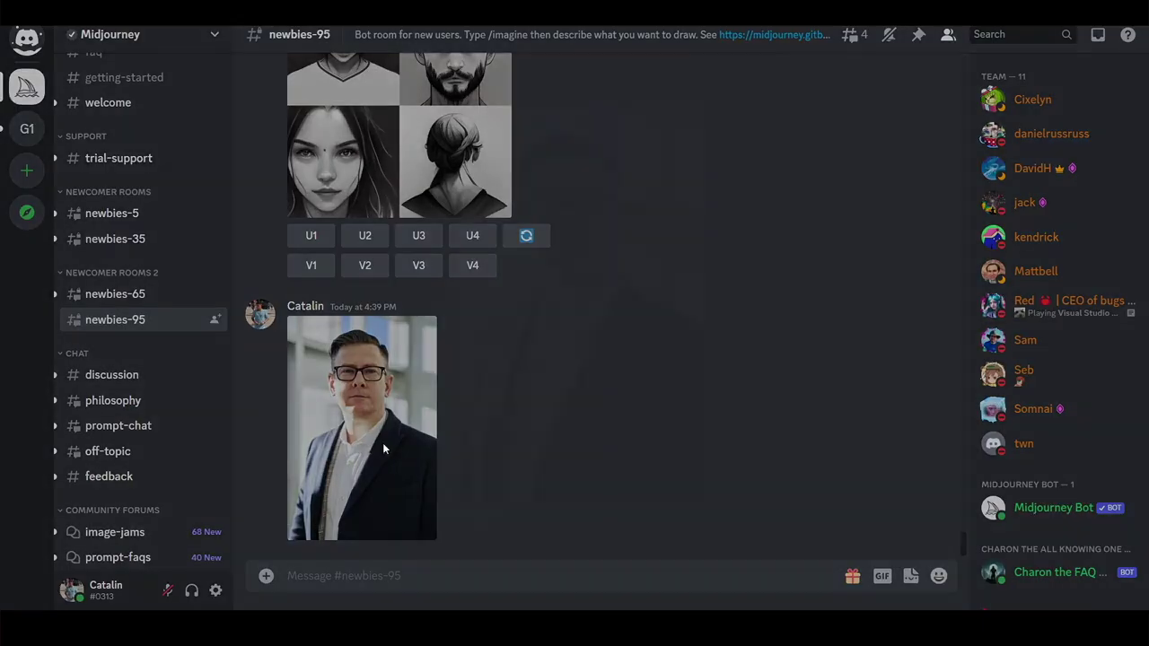
Step: Open the original of the posted portrait photo in the browser and copy its image link
{"action": "left_click", "coordinate": [382, 442]}
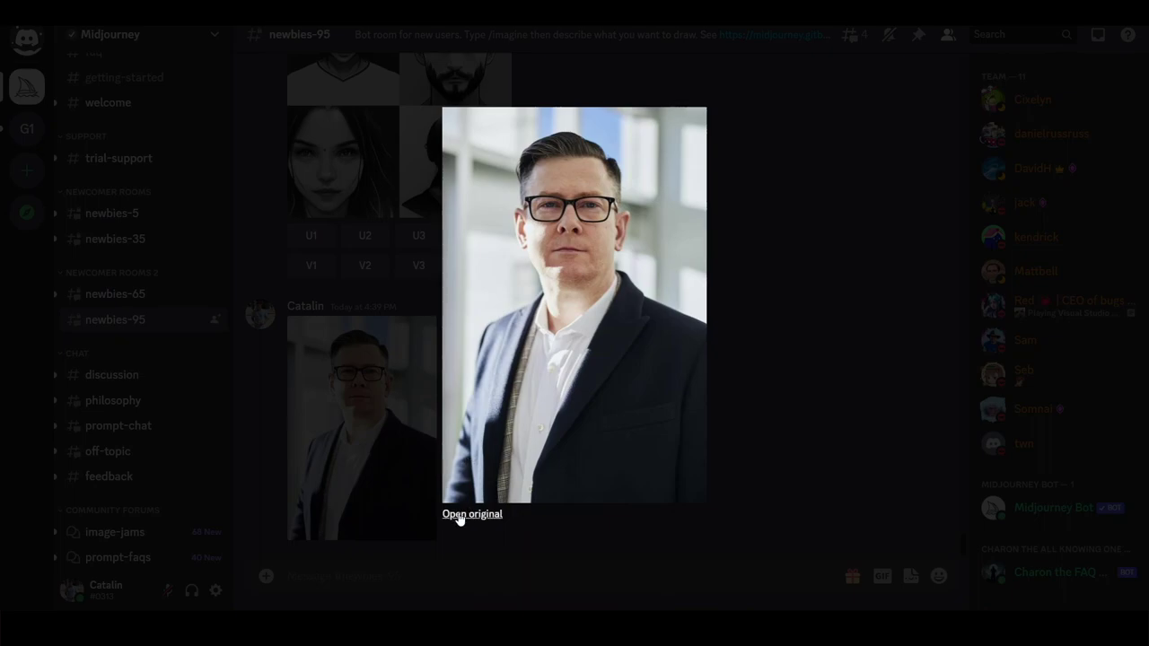
{"action": "left_click", "coordinate": [459, 516]}
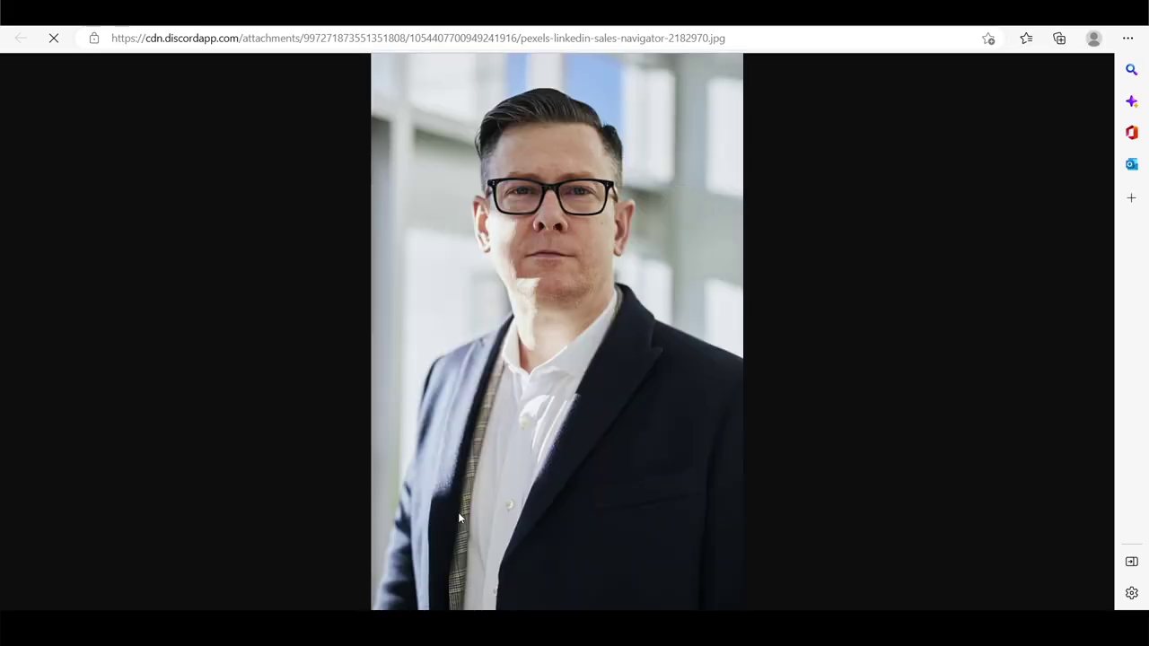
{"action": "right_click", "coordinate": [459, 518]}
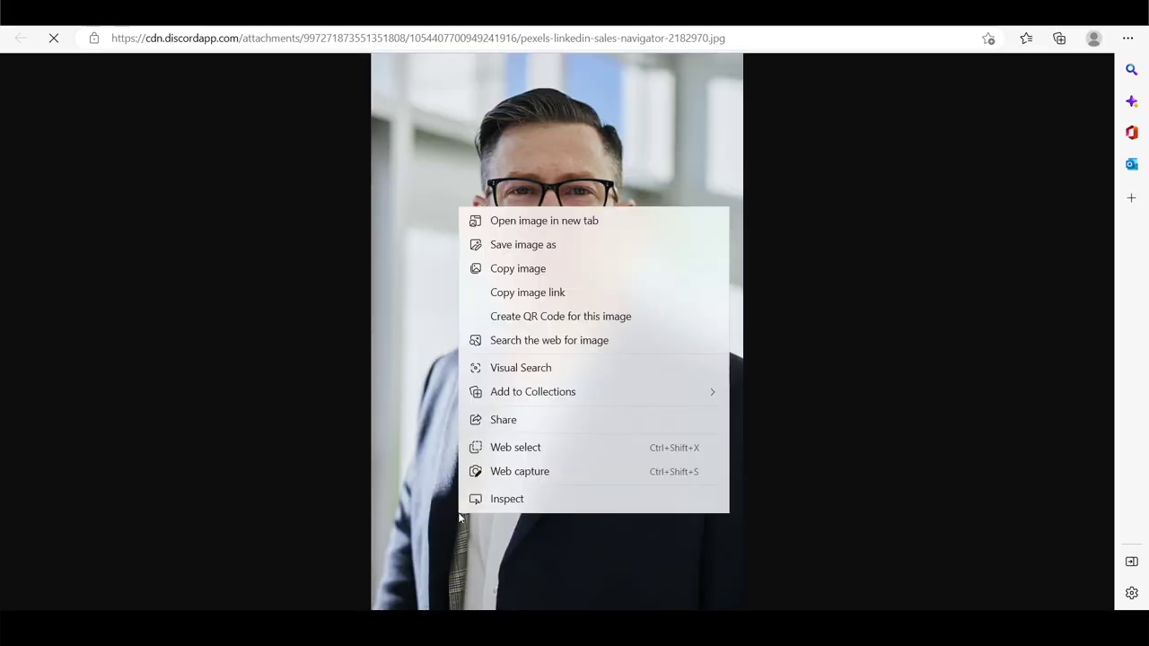
{"action": "left_click", "coordinate": [573, 293]}
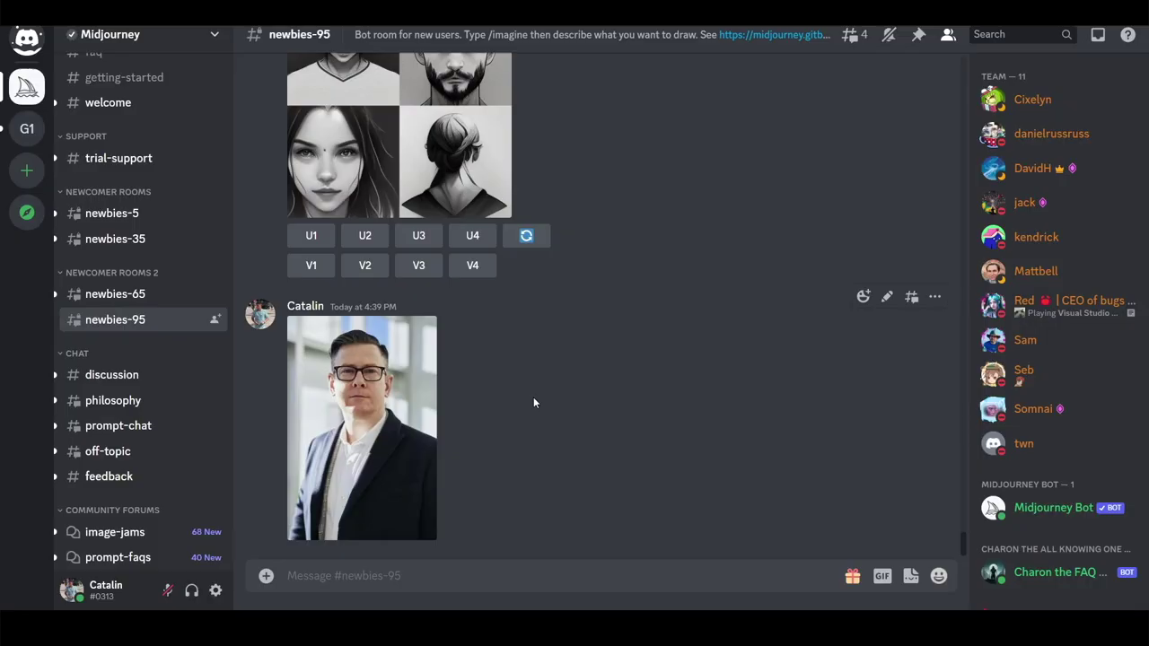
Step: Compose an /imagine prompt from the copied image link plus ", as a disney character, ultra details, hyperrealistic, epic, dramatic --v 4"
{"action": "type", "text": "/imagine"}
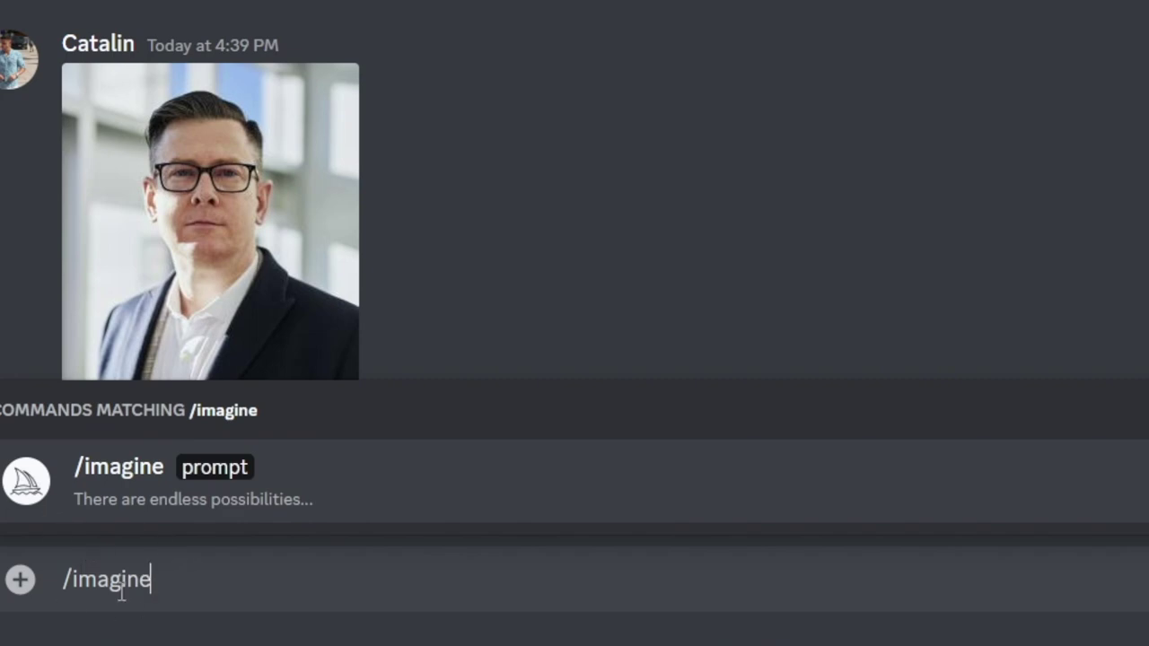
{"action": "left_click", "coordinate": [218, 500]}
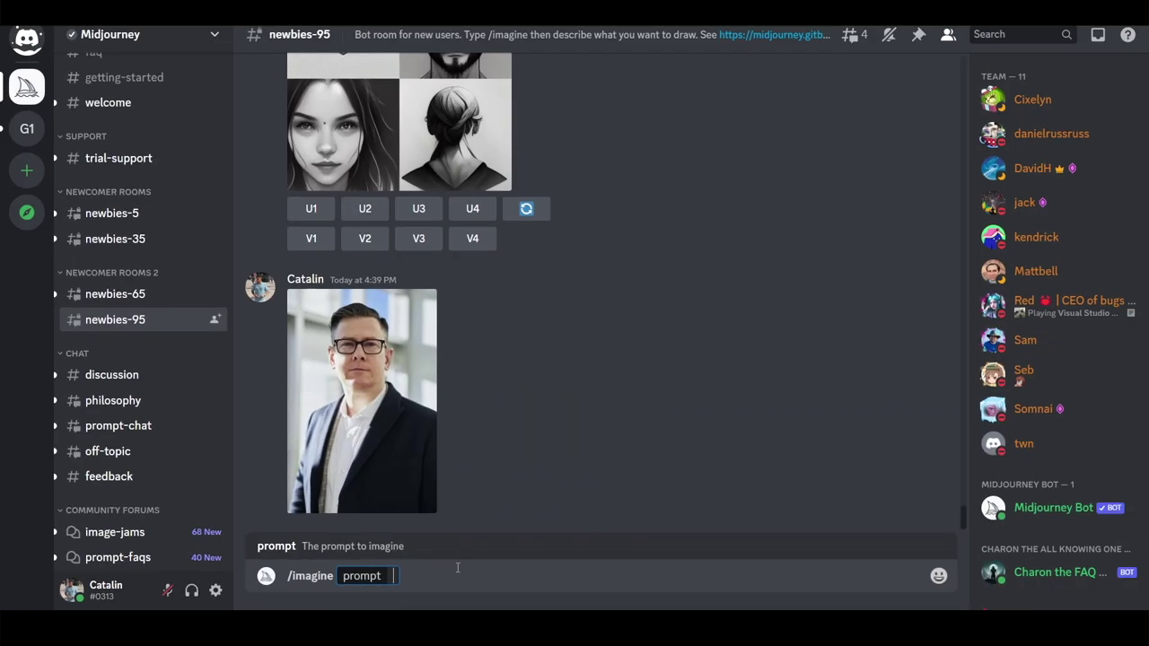
{"action": "key", "text": "ctrl+v"}
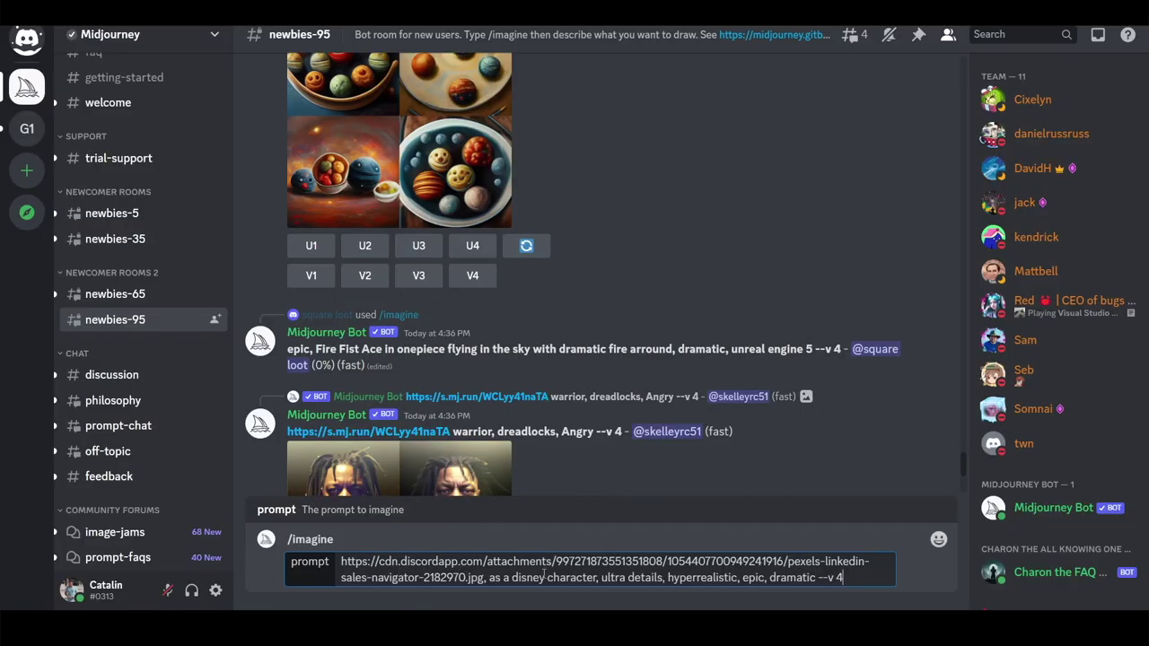
{"action": "scroll", "coordinate": [670, 361], "scroll_direction": "up", "scroll_amount": 10}
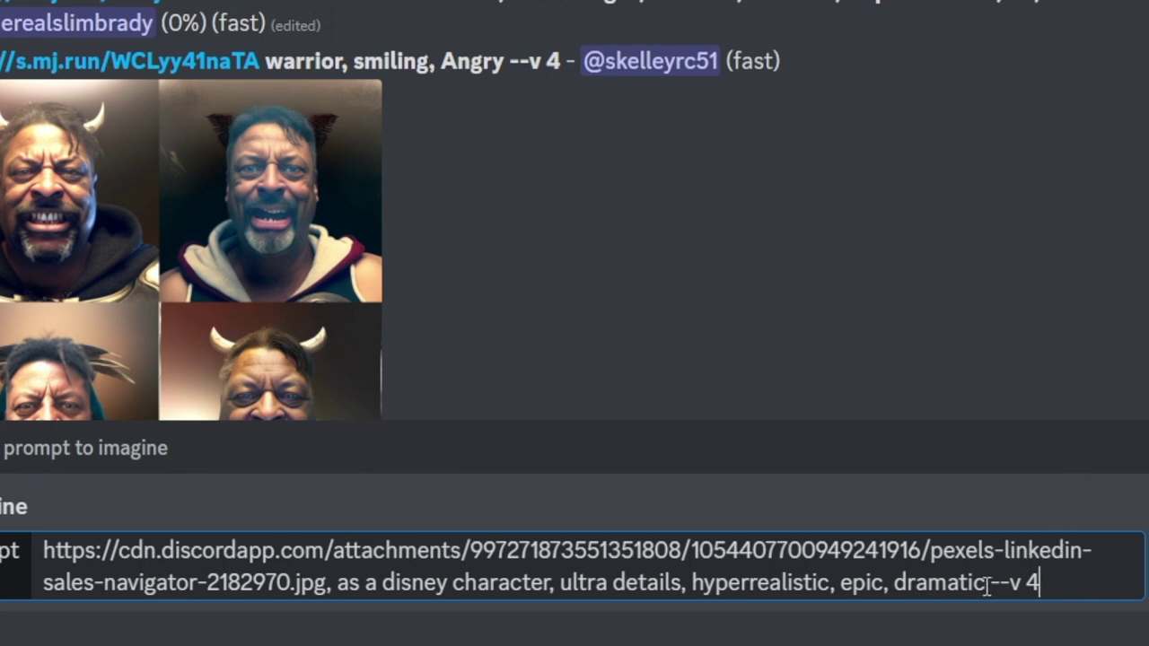
Step: Send the finished /imagine prompt for the Disney-character version of the portrait to the Midjourney bot
{"action": "left_click", "coordinate": [1061, 581]}
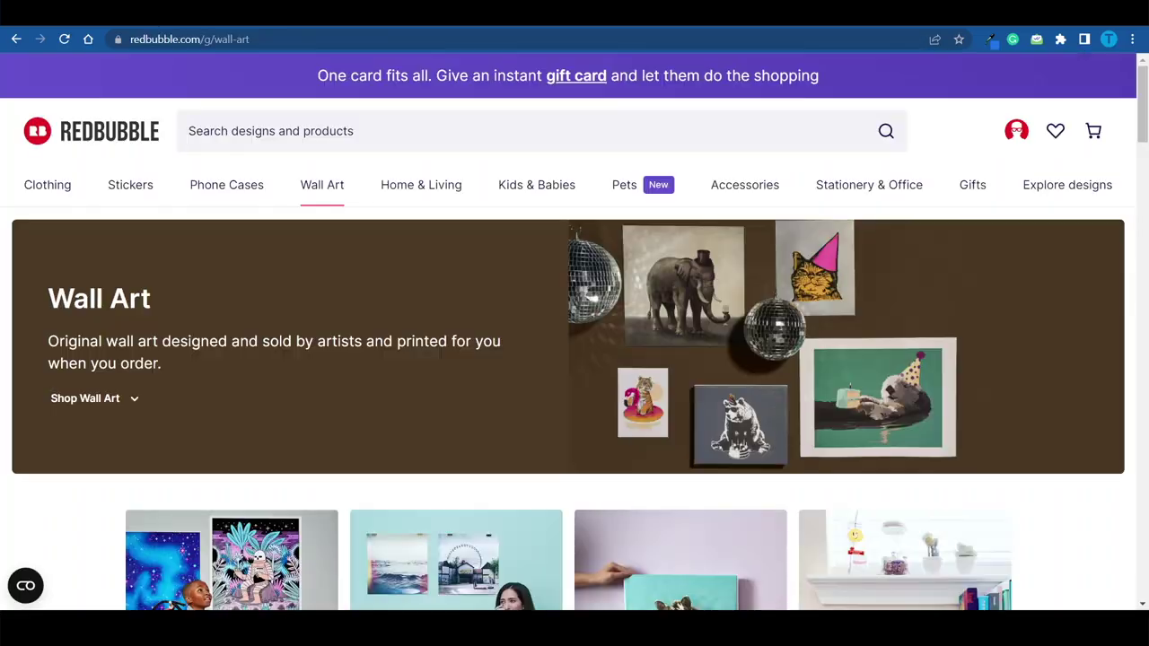
Step: Switch to Redbubble's Wall Art page and look through its product categories, such as posters, photographic prints and canvas prints
{"action": "scroll", "coordinate": [445, 322], "scroll_direction": "down", "scroll_amount": 3}
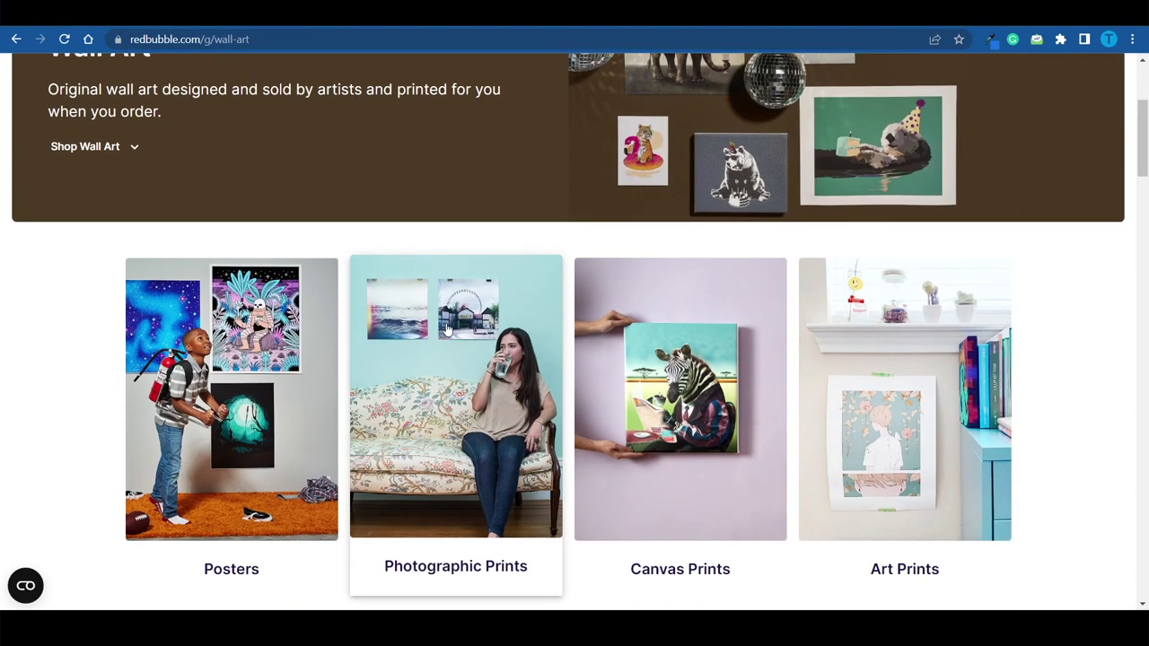
{"action": "scroll", "coordinate": [485, 422], "scroll_direction": "down", "scroll_amount": 3}
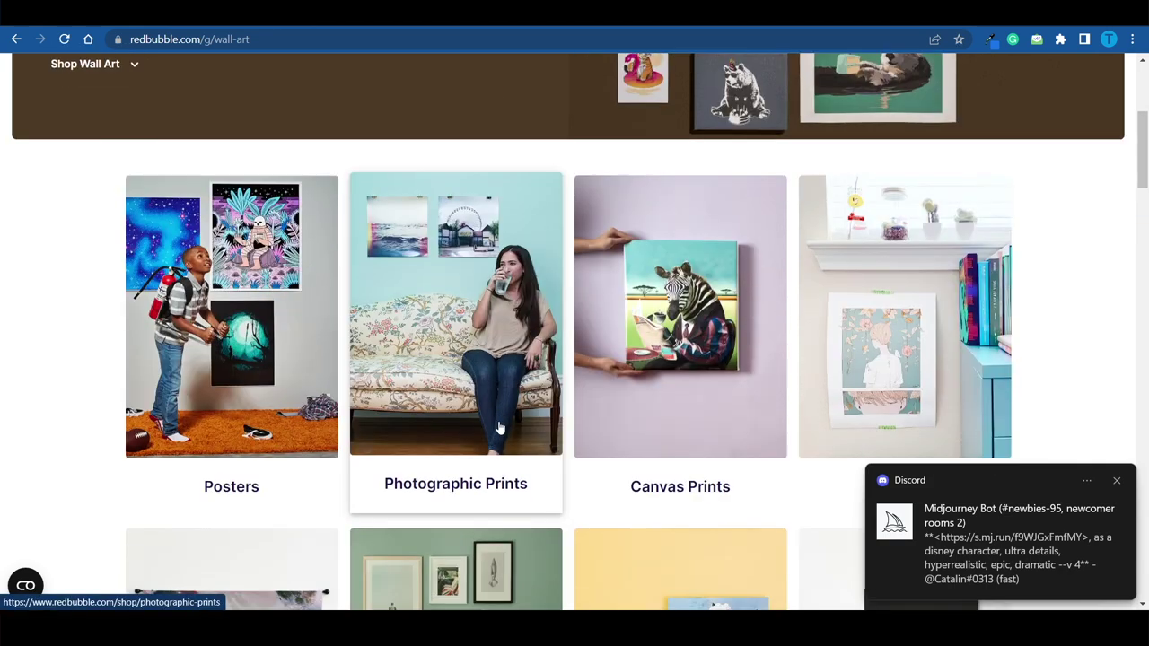
{"action": "scroll", "coordinate": [500, 428], "scroll_direction": "down", "scroll_amount": 3}
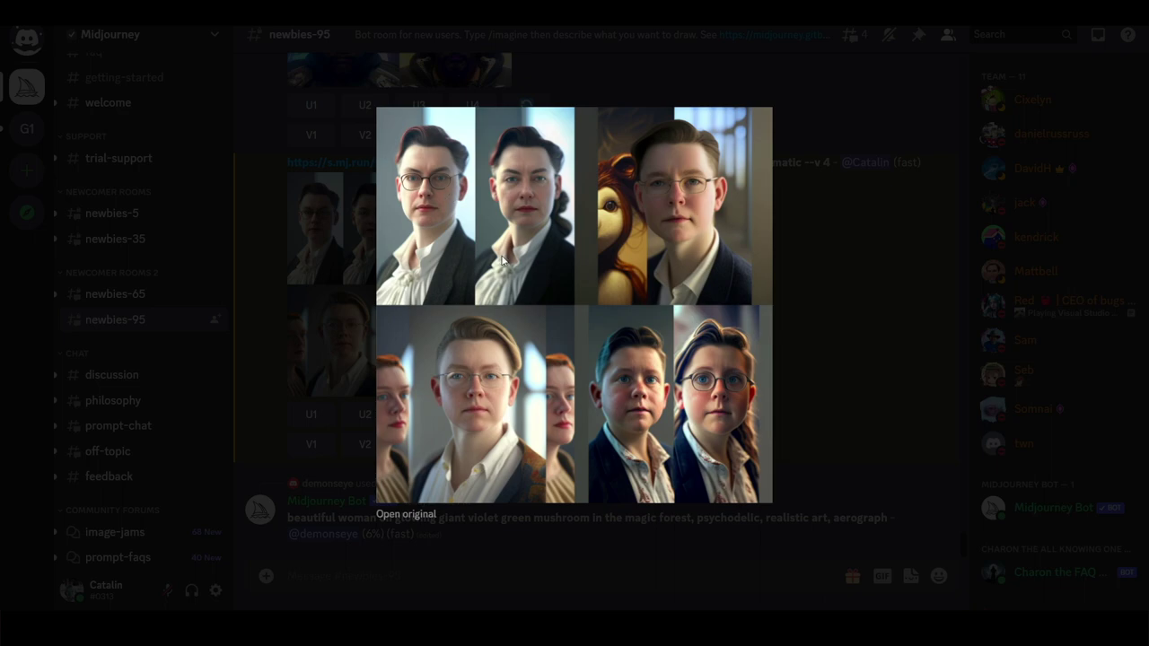
Step: Close the enlarged Disney-character image grid in Discord and look over the surrounding results in the newbies-95 channel
{"action": "key", "text": "Escape"}
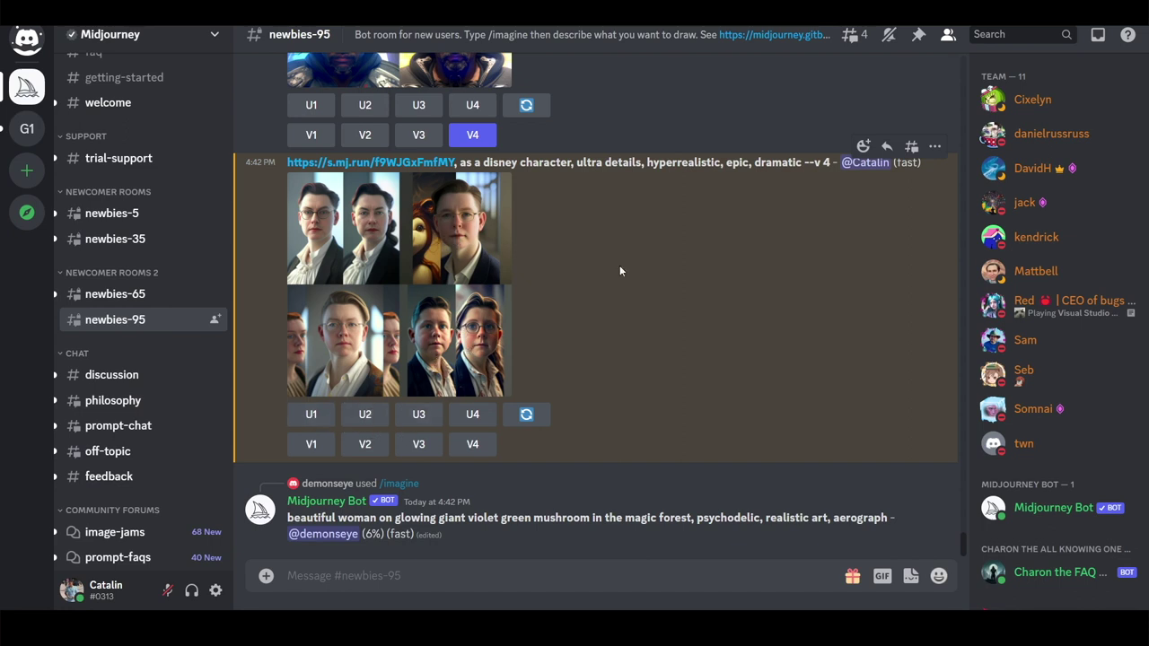
{"action": "scroll", "coordinate": [620, 269], "scroll_direction": "up", "scroll_amount": 4}
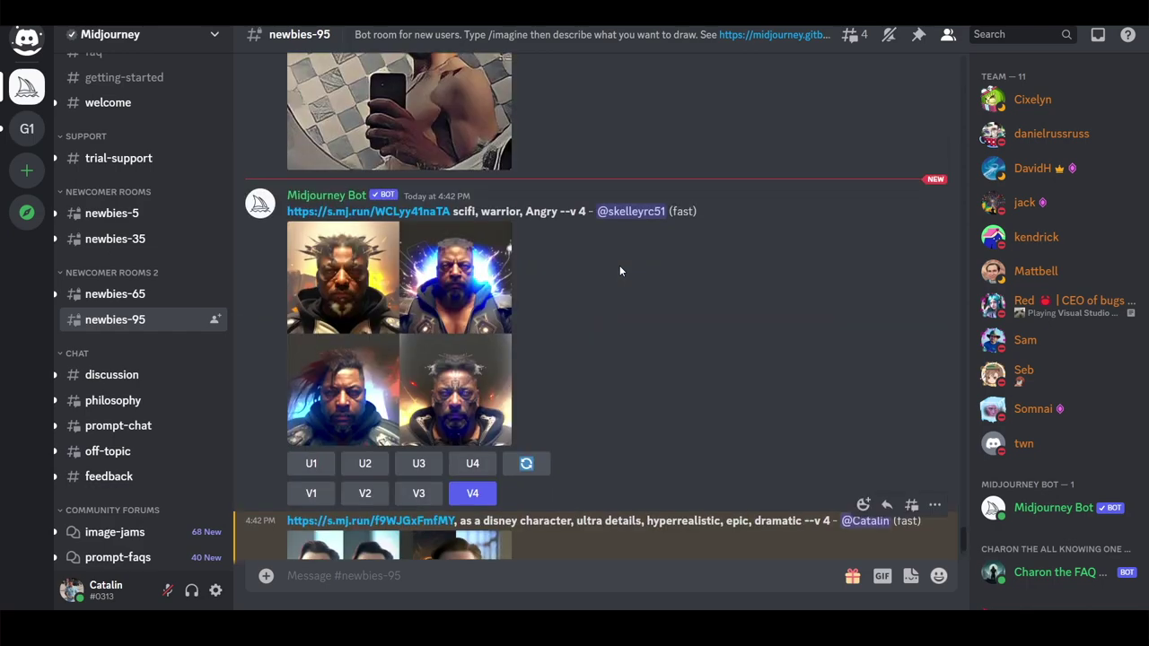
{"action": "scroll", "coordinate": [620, 270], "scroll_direction": "down", "scroll_amount": 1}
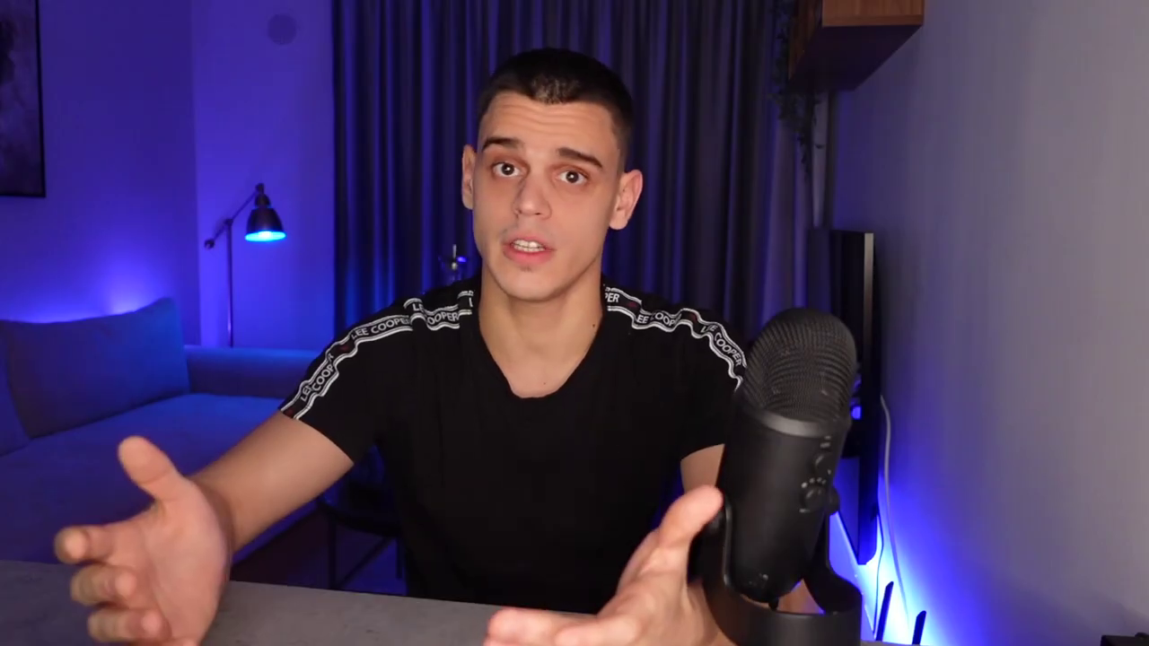